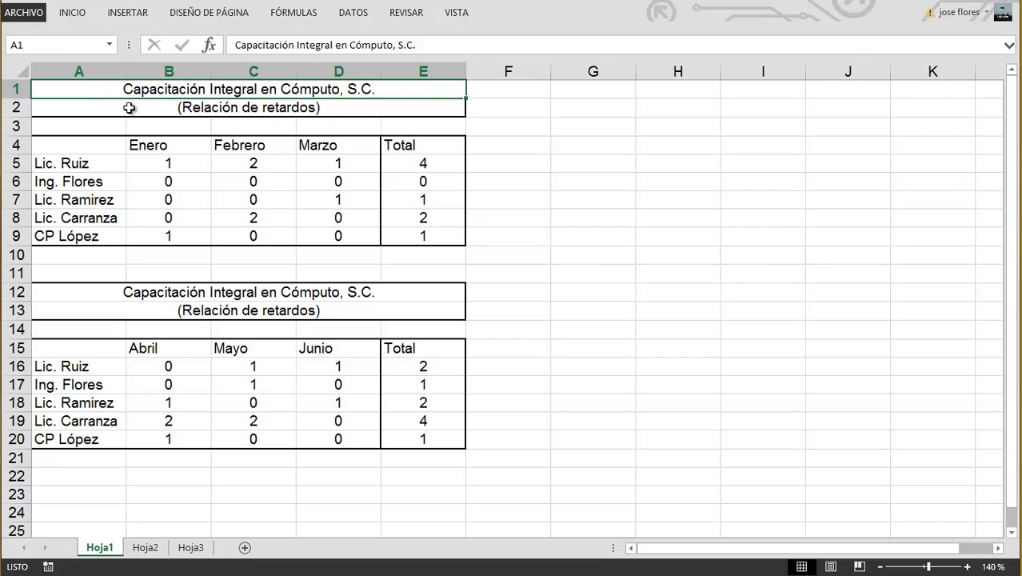
# Look through the empty Hoja2 and Hoja3 sheets and return to Hoja1.
pyautogui.click(147, 549)
pyautogui.click(192, 549)
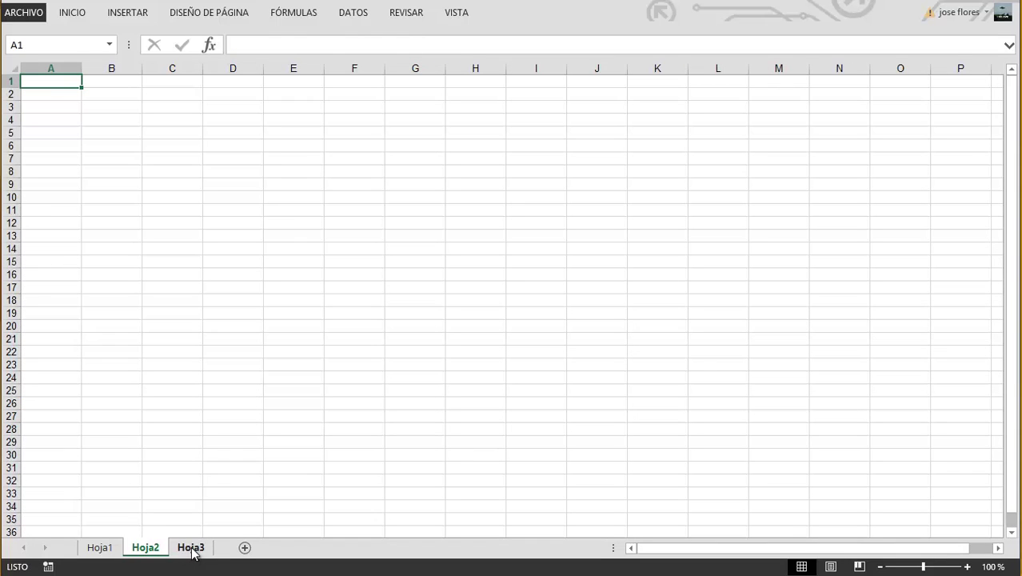
pyautogui.click(100, 549)
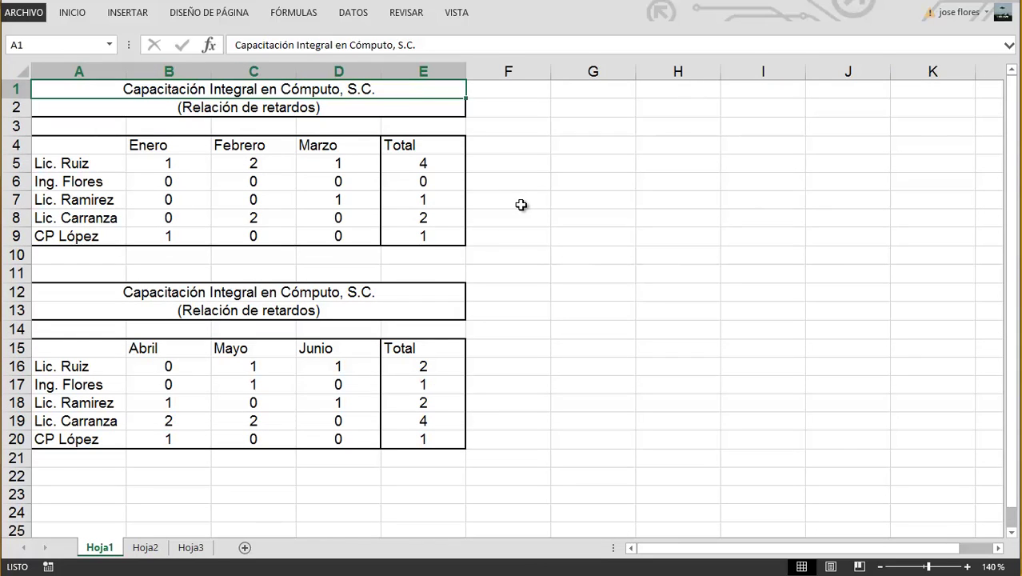
pyautogui.hotkey('ctrl', 'pagedown')
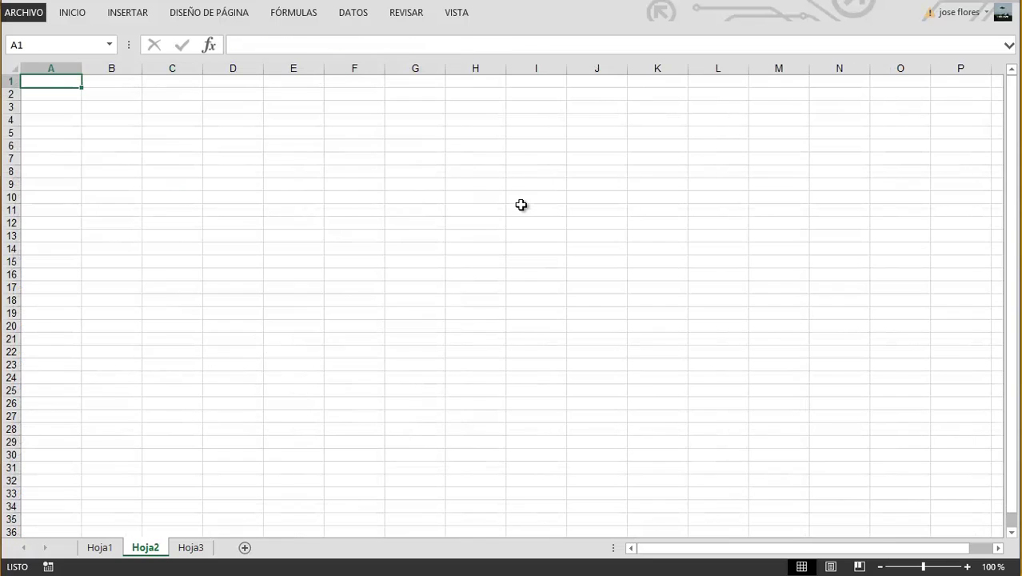
pyautogui.hotkey('ctrl', 'pagedown')
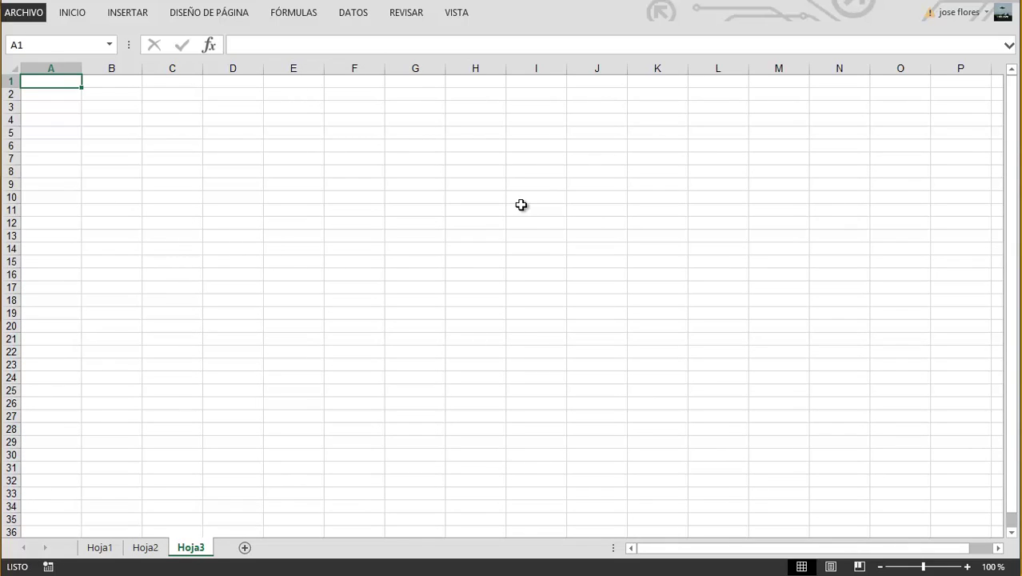
pyautogui.hotkey('ctrl', 'pageup')
pyautogui.hotkey('ctrl', 'pageup')
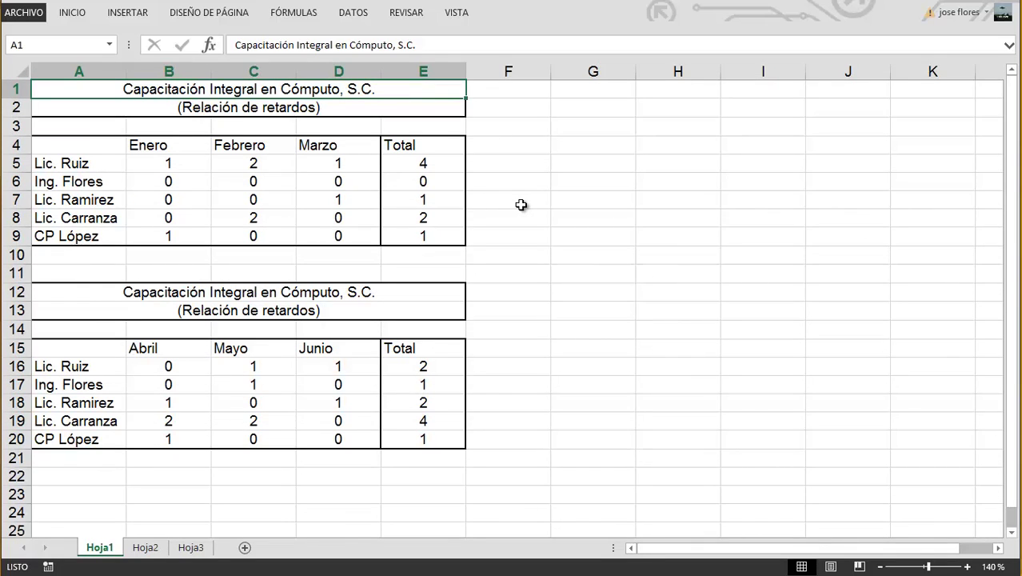
pyautogui.hotkey('ctrl', 'pagedown')
pyautogui.hotkey('ctrl', 'pagedown')
pyautogui.hotkey('ctrl', 'pageup')
pyautogui.hotkey('ctrl', 'pageup')
# Insert blank sheets Hoja4, Hoja5 and Hoja6 with the New Sheet button and Alt+O keyboard route.
pyautogui.click(245, 549)
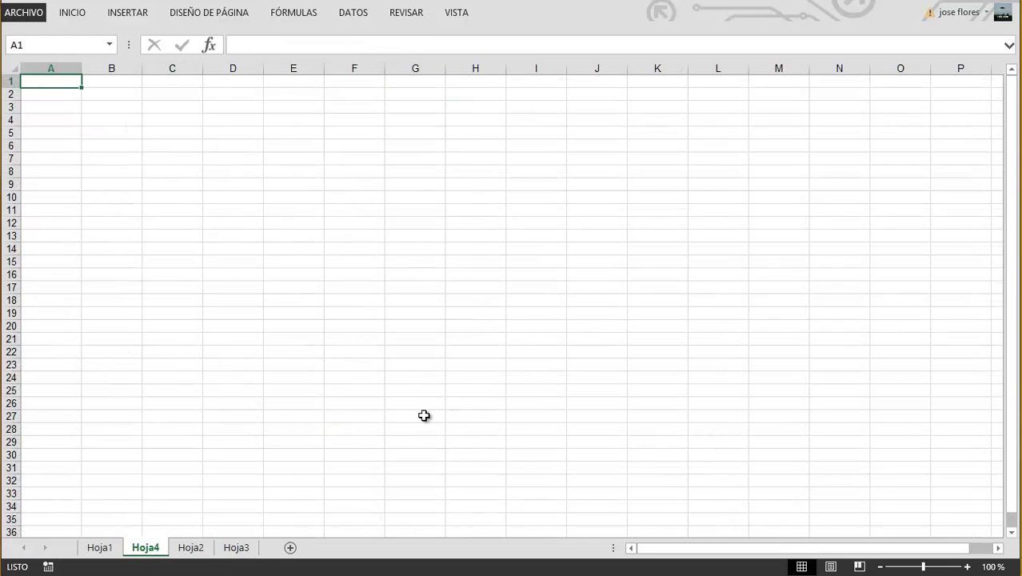
pyautogui.hotkey('alt', 'o')
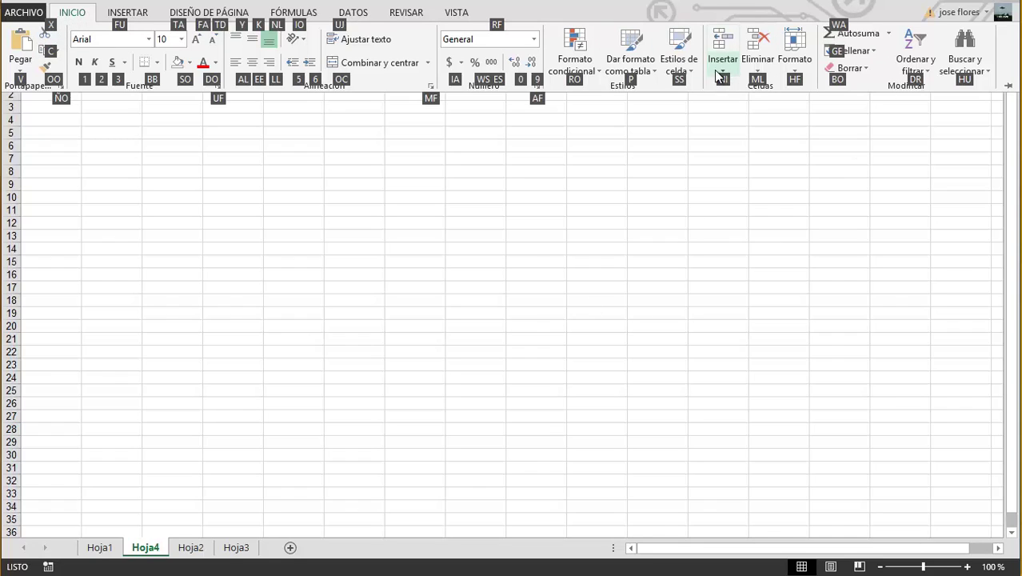
pyautogui.press('n')
pyautogui.press('i')
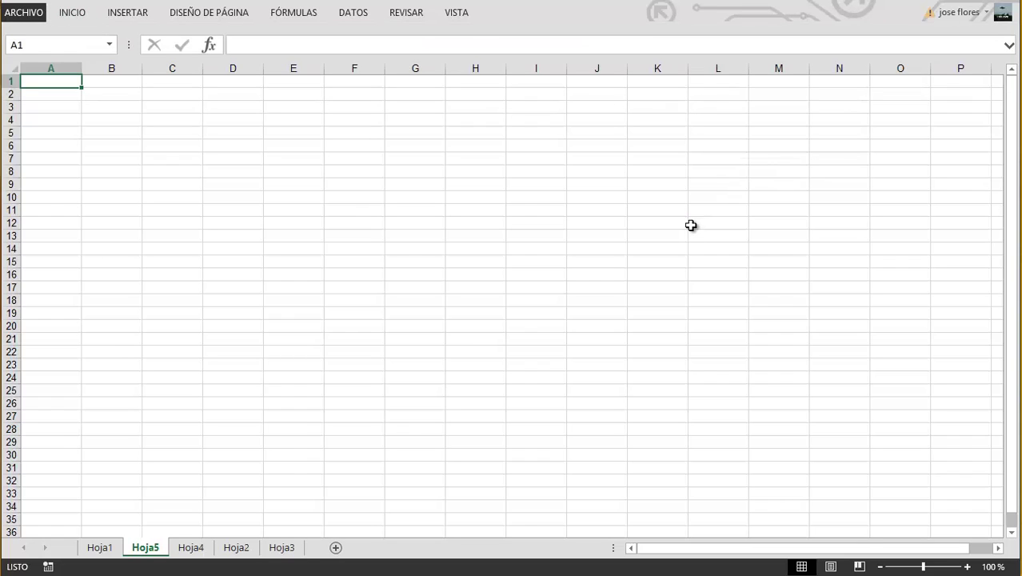
pyautogui.hotkey('alt', 'o')
pyautogui.press('i')
pyautogui.press('h')
# Enter the note [ALT][O][NI][S] in cell A1 of Hoja6.
pyautogui.write('[AL')
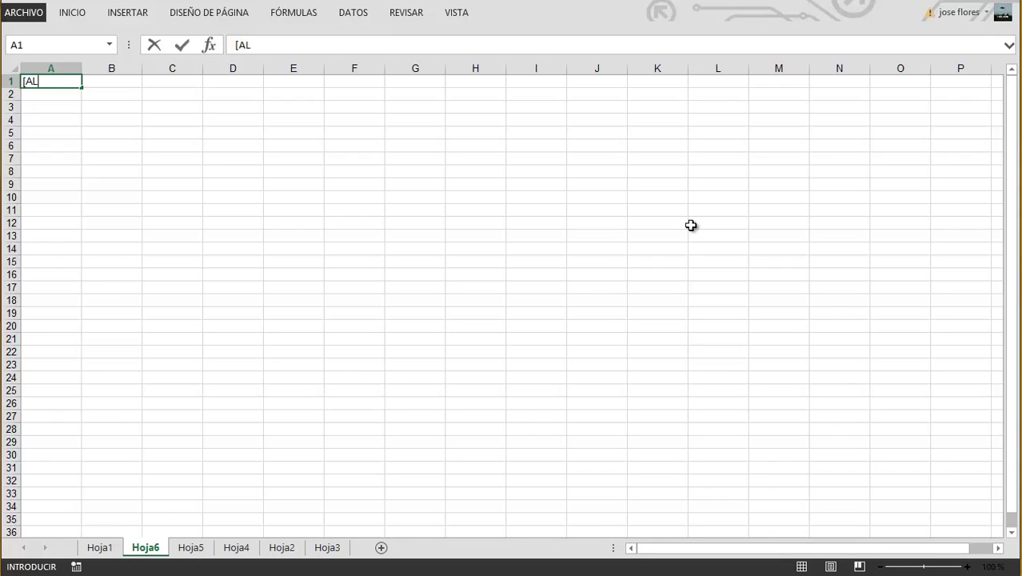
pyautogui.write('T')
pyautogui.write('][')
pyautogui.write('O][')
pyautogui.write('NI][')
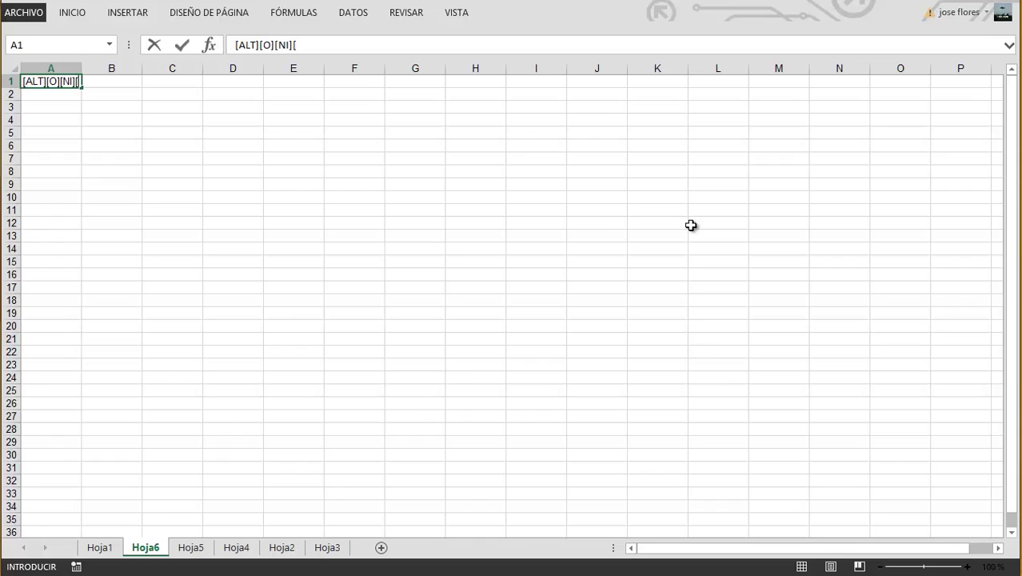
pyautogui.write('S]')
pyautogui.press('Return')
pyautogui.press('Up')
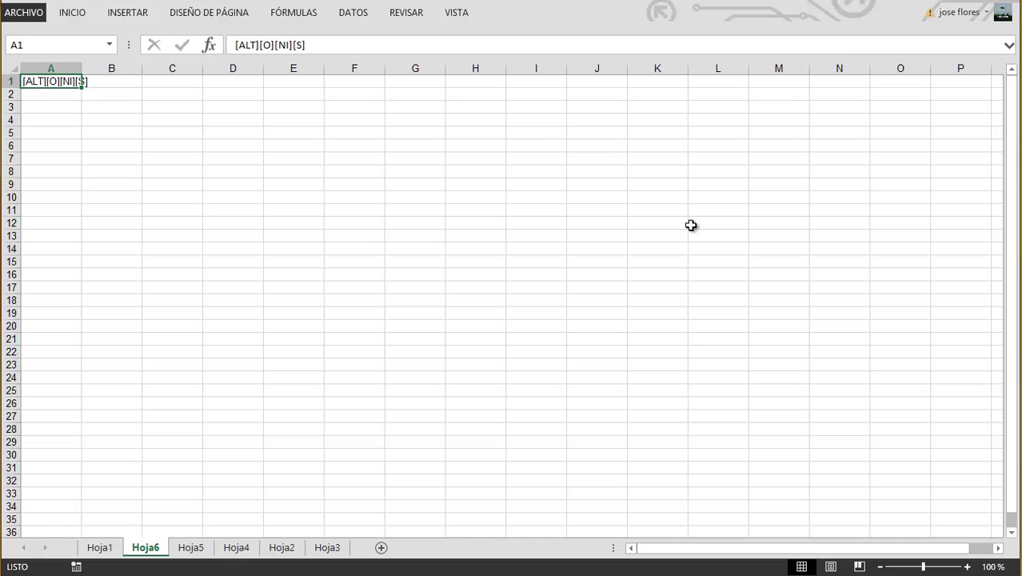
# Zoom to 170% and widen column A so the A1 note fits.
pyautogui.click(968, 566)
pyautogui.click(967, 566)
pyautogui.click(968, 566)
pyautogui.click(968, 566)
pyautogui.click(967, 566)
pyautogui.click(967, 566)
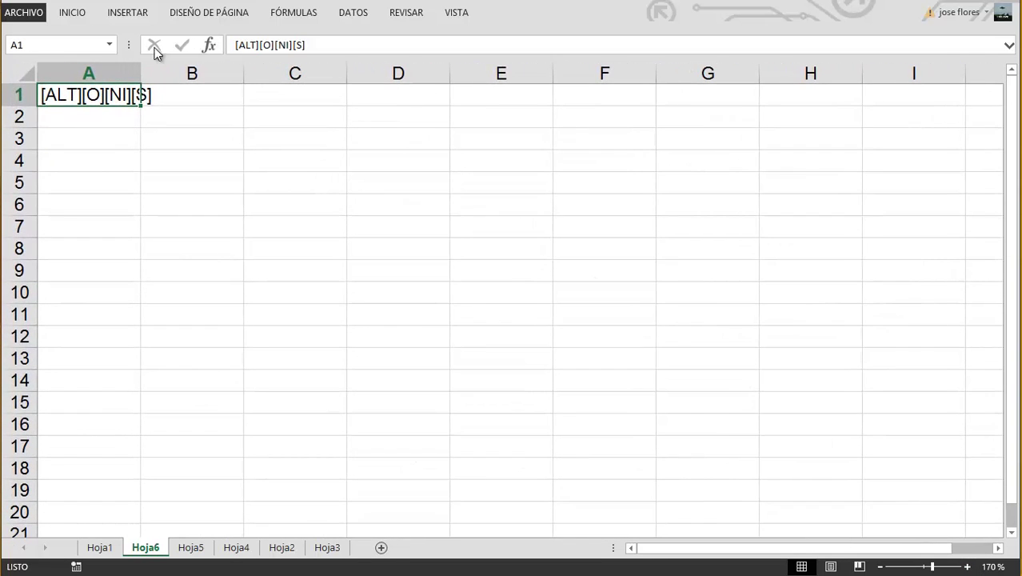
pyautogui.moveTo(142, 73); pyautogui.dragTo(176, 73)
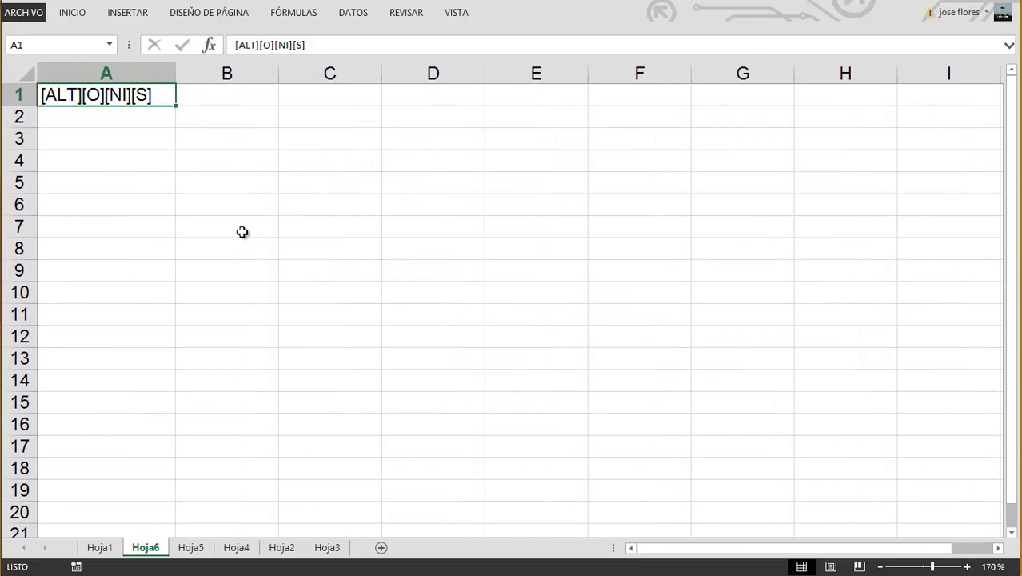
pyautogui.click(240, 229)
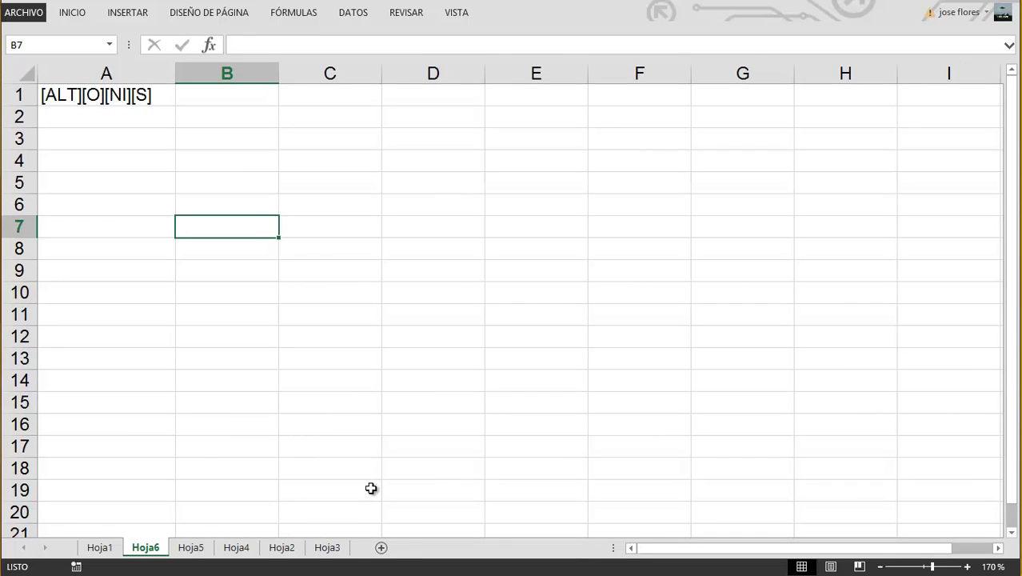
# Add 22 blank sheets, Hoja7 through Hoja28, with the New Sheet button.
pyautogui.click(381, 547)
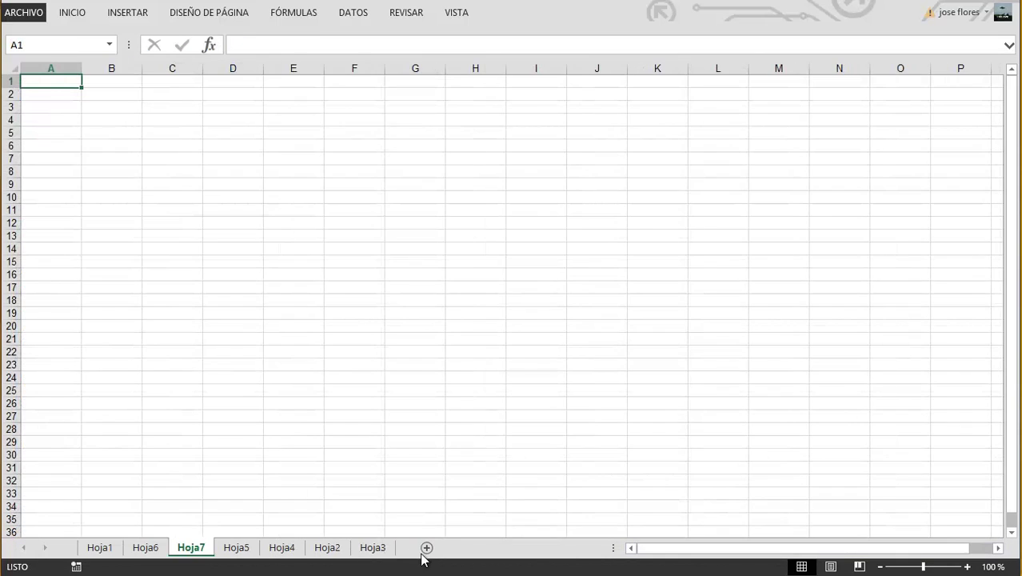
pyautogui.click(426, 548)
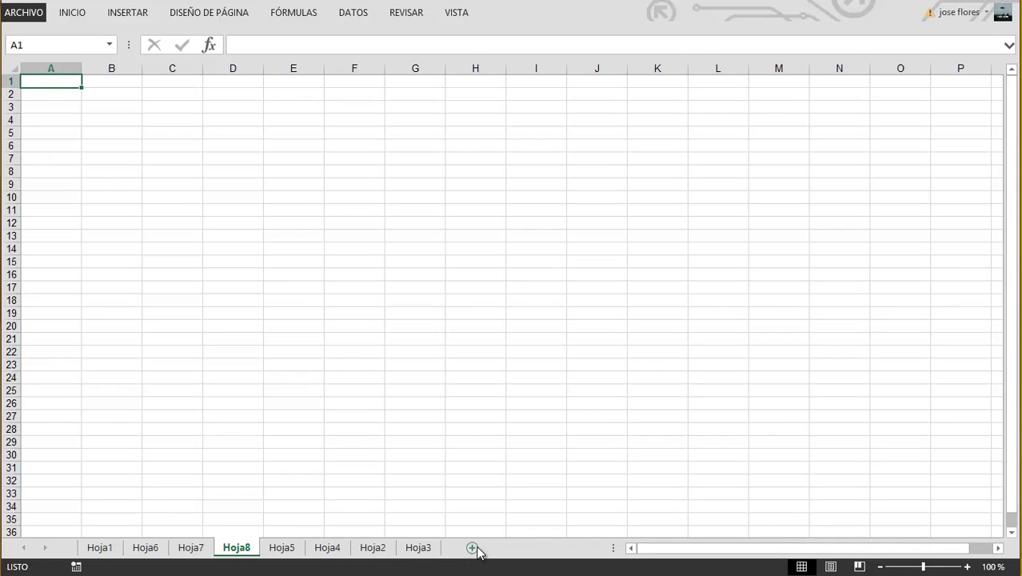
pyautogui.click(476, 549)
pyautogui.click(520, 548)
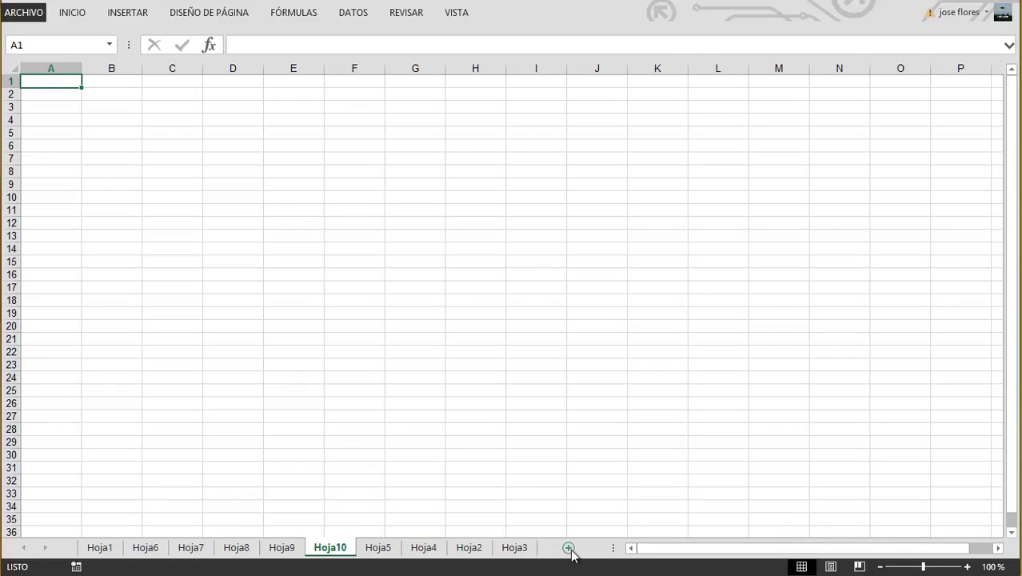
pyautogui.click(568, 547)
pyautogui.click(592, 547)
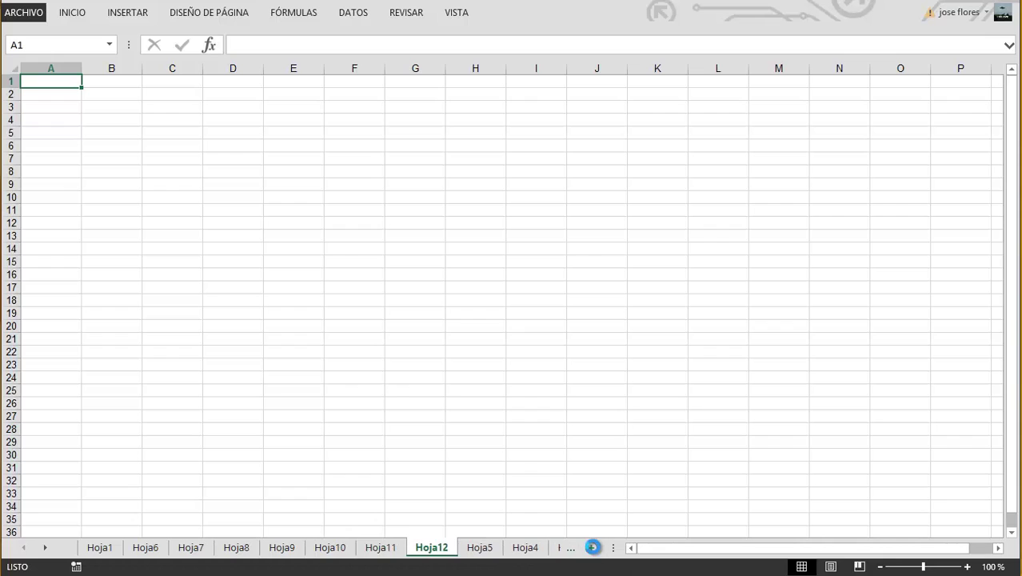
pyautogui.doubleClick(591, 548)
pyautogui.doubleClick(592, 548)
pyautogui.doubleClick(592, 547)
pyautogui.doubleClick(592, 548)
pyautogui.doubleClick(591, 547)
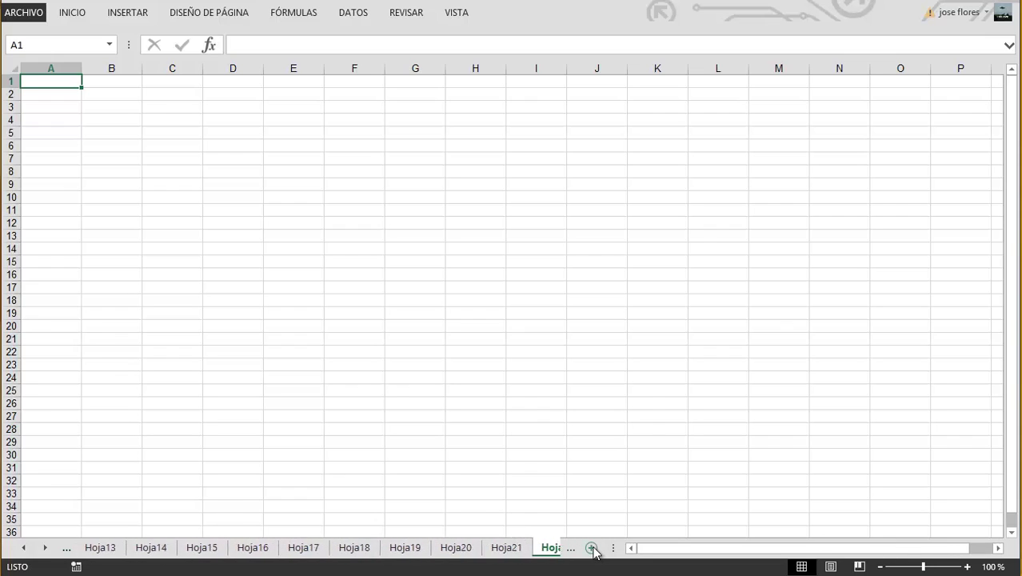
pyautogui.doubleClick(591, 548)
pyautogui.doubleClick(592, 547)
pyautogui.click(592, 548)
pyautogui.click(592, 548)
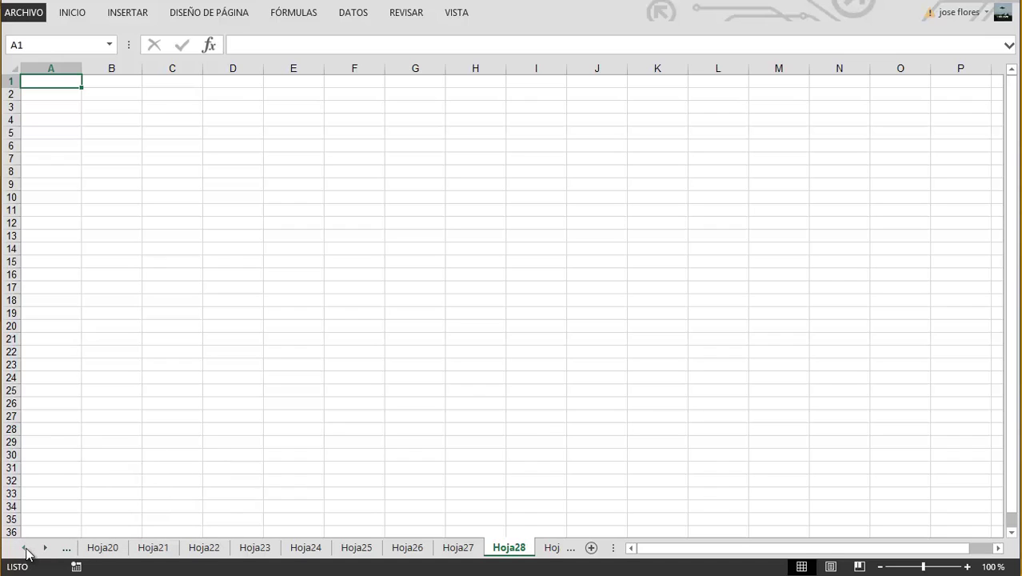
# Scroll the sheet tabs back and forth, then select Hoja1.
pyautogui.click(25, 549)
pyautogui.click(24, 548)
pyautogui.click(24, 549)
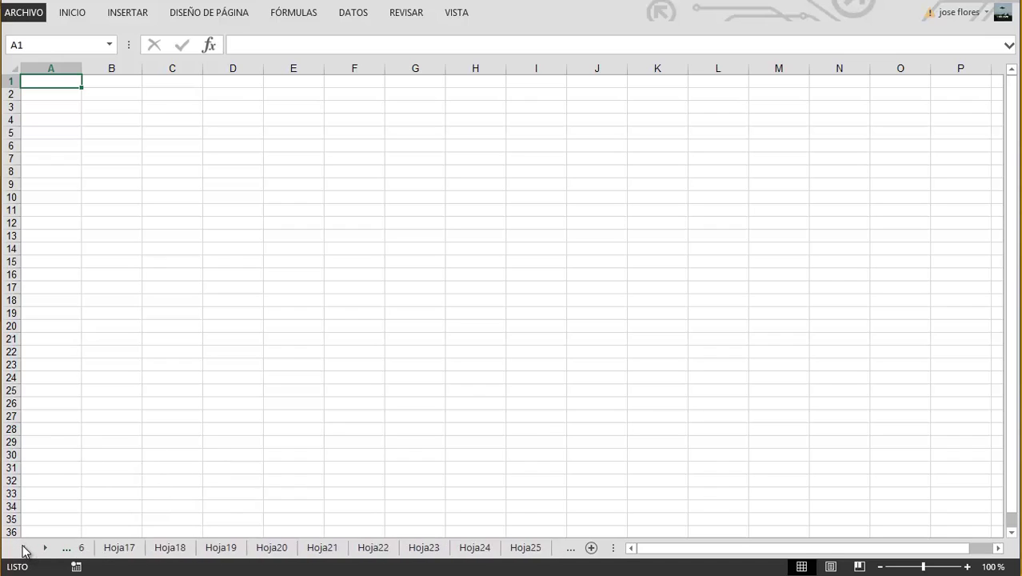
pyautogui.click(24, 548)
pyautogui.click(24, 549)
pyautogui.click(24, 549)
pyautogui.click(24, 549)
pyautogui.click(24, 548)
pyautogui.click(23, 549)
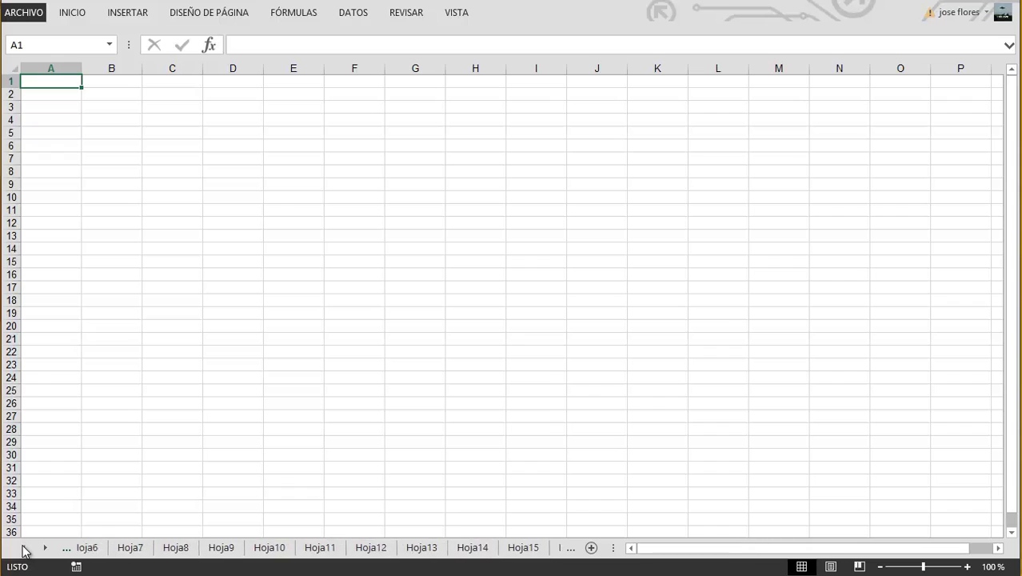
pyautogui.click(24, 548)
pyautogui.click(24, 549)
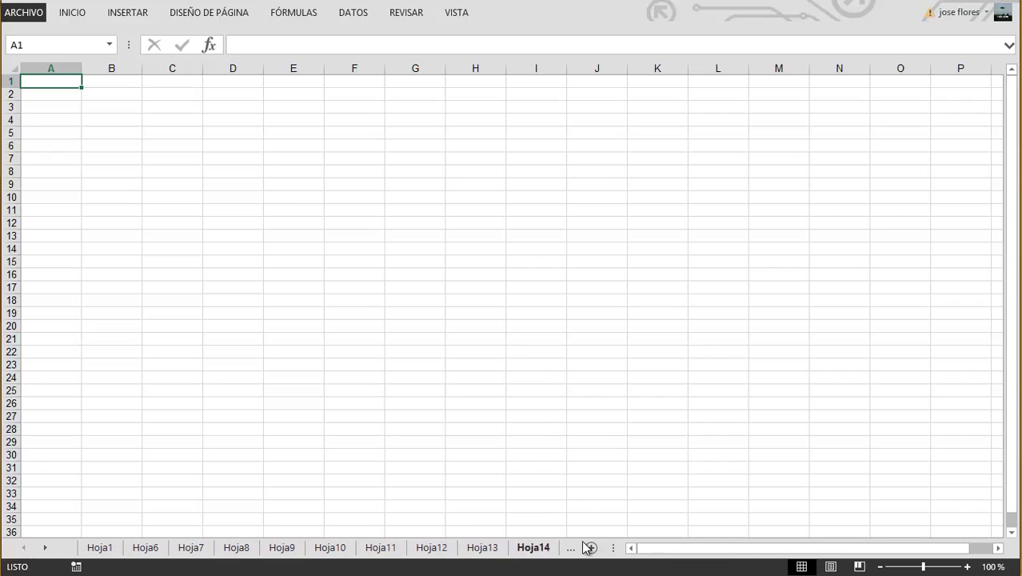
pyautogui.click(46, 549)
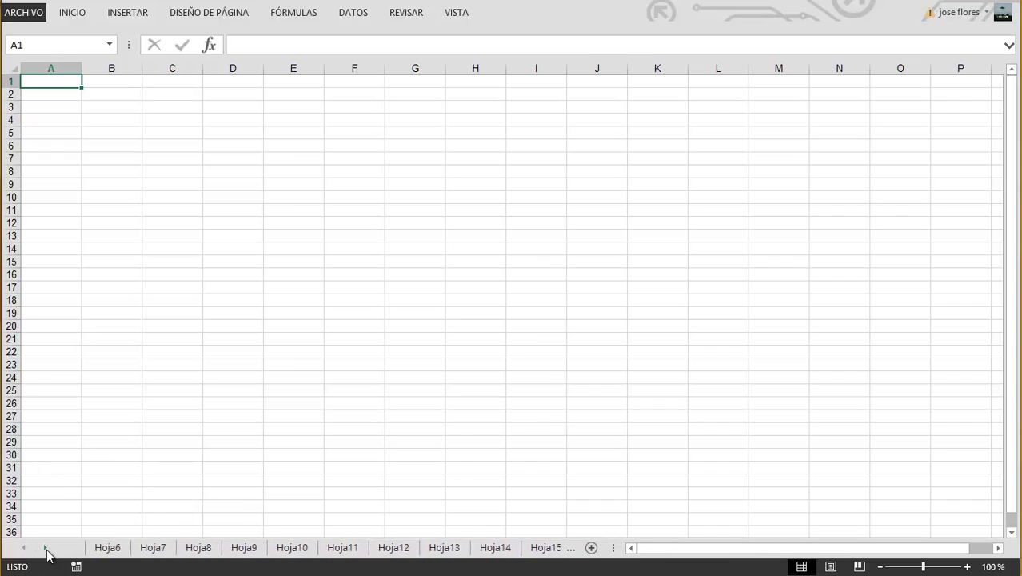
pyautogui.click(46, 548)
pyautogui.click(45, 548)
pyautogui.click(46, 548)
pyautogui.click(46, 549)
pyautogui.click(46, 549)
pyautogui.click(46, 549)
pyautogui.click(46, 548)
pyautogui.click(46, 548)
pyautogui.click(45, 549)
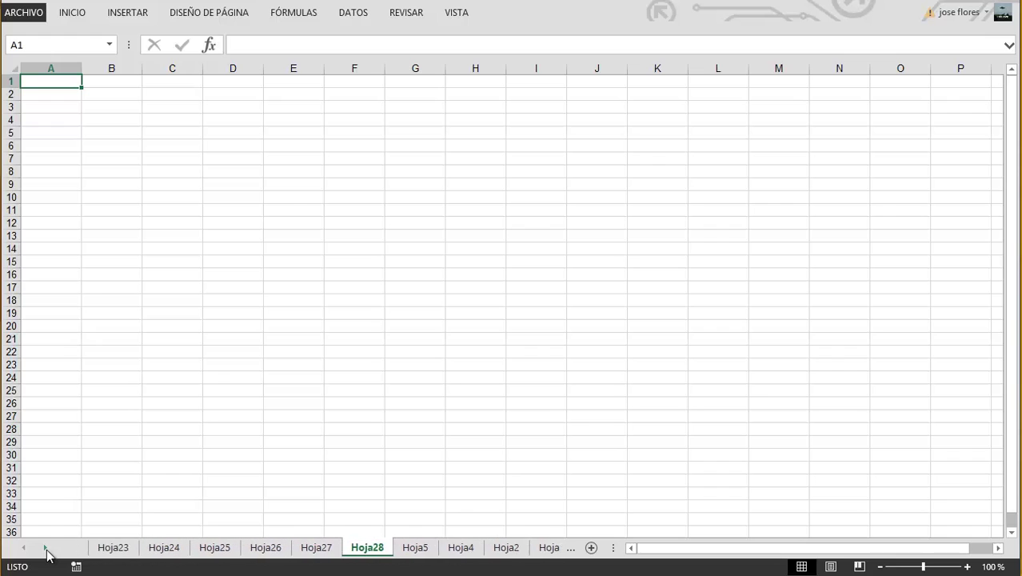
pyautogui.click(46, 548)
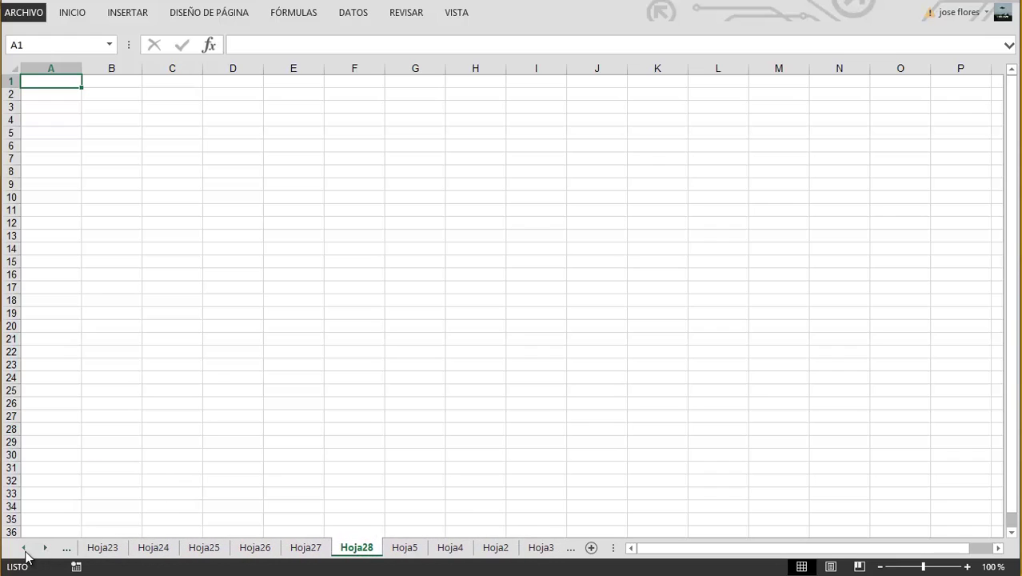
pyautogui.click(24, 548)
pyautogui.click(24, 548)
pyautogui.click(24, 548)
pyautogui.click(25, 549)
pyautogui.click(25, 548)
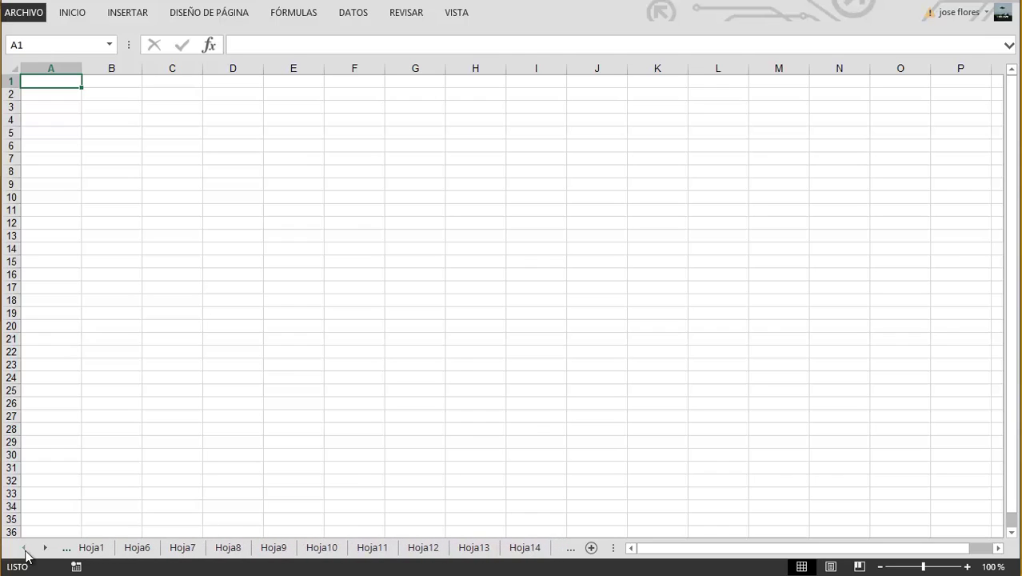
pyautogui.click(98, 549)
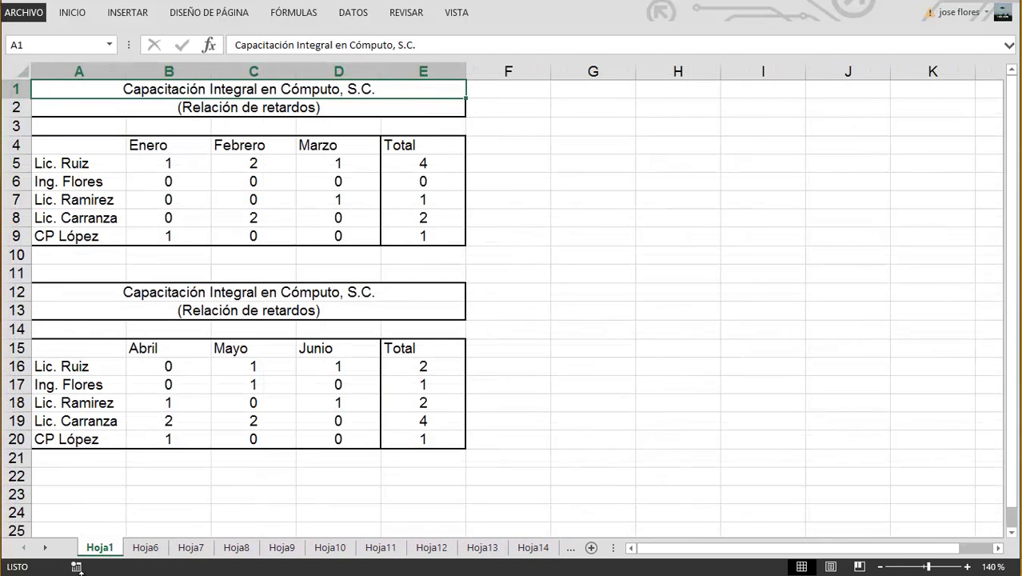
# Scroll to the last sheet tabs and select the last sheet.
pyautogui.click(46, 549)
pyautogui.click(46, 548)
pyautogui.click(46, 548)
pyautogui.click(46, 548)
pyautogui.click(45, 548)
pyautogui.click(45, 548)
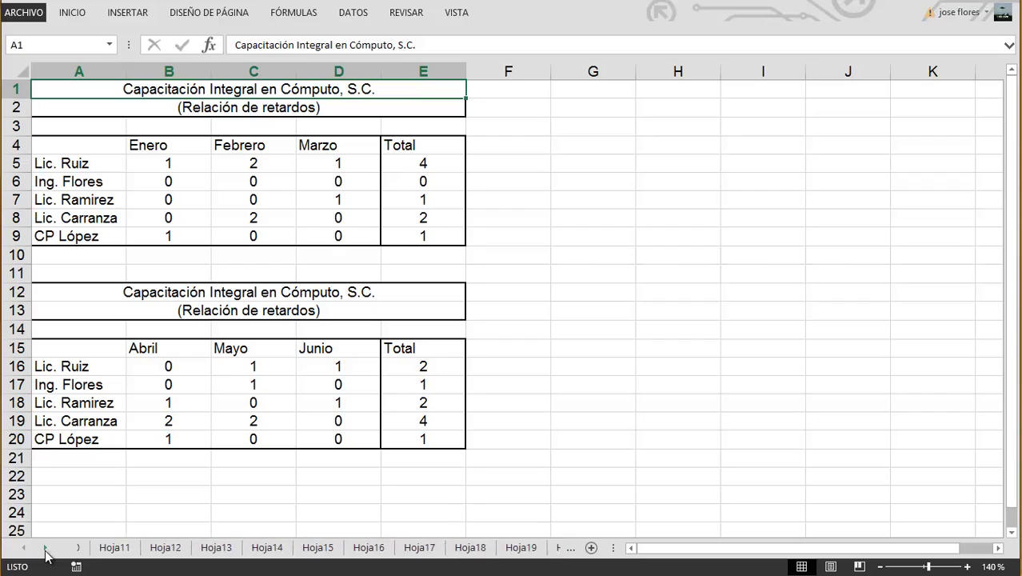
pyautogui.click(46, 549)
pyautogui.click(46, 548)
pyautogui.click(45, 549)
pyautogui.click(46, 548)
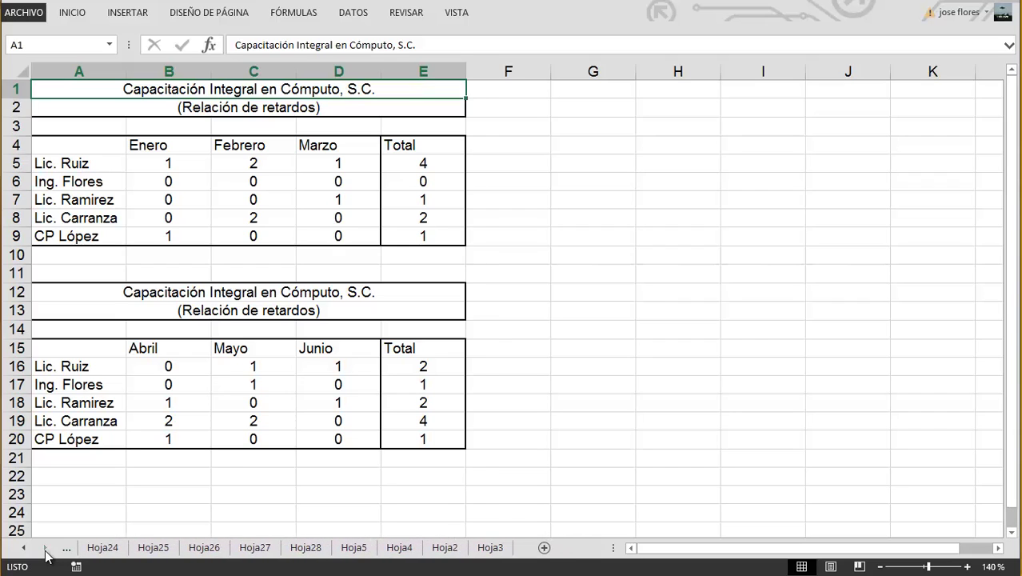
pyautogui.click(493, 548)
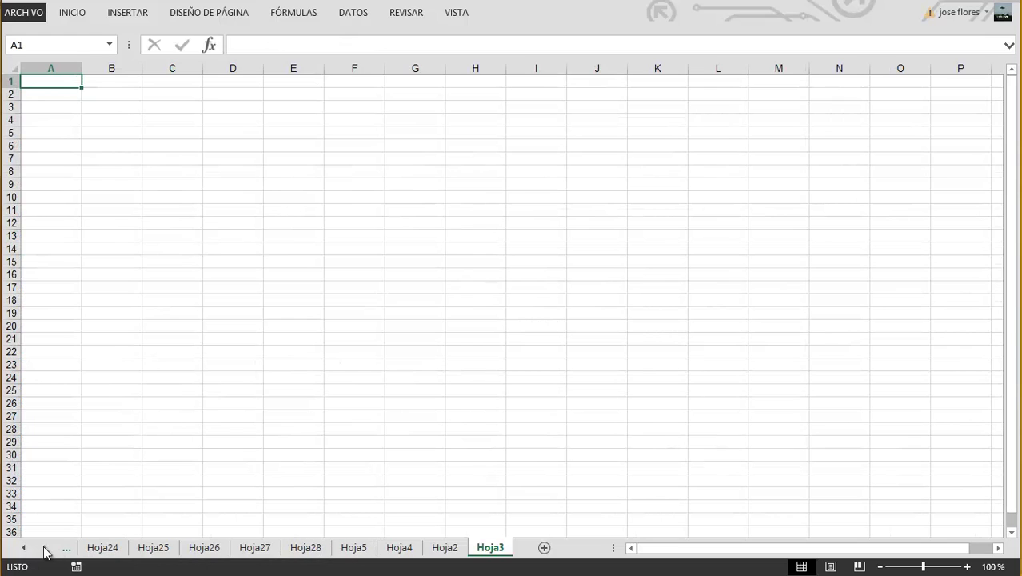
# Scroll the tabs toward the start, then switch to Hoja16.
pyautogui.click(23, 548)
pyautogui.click(23, 548)
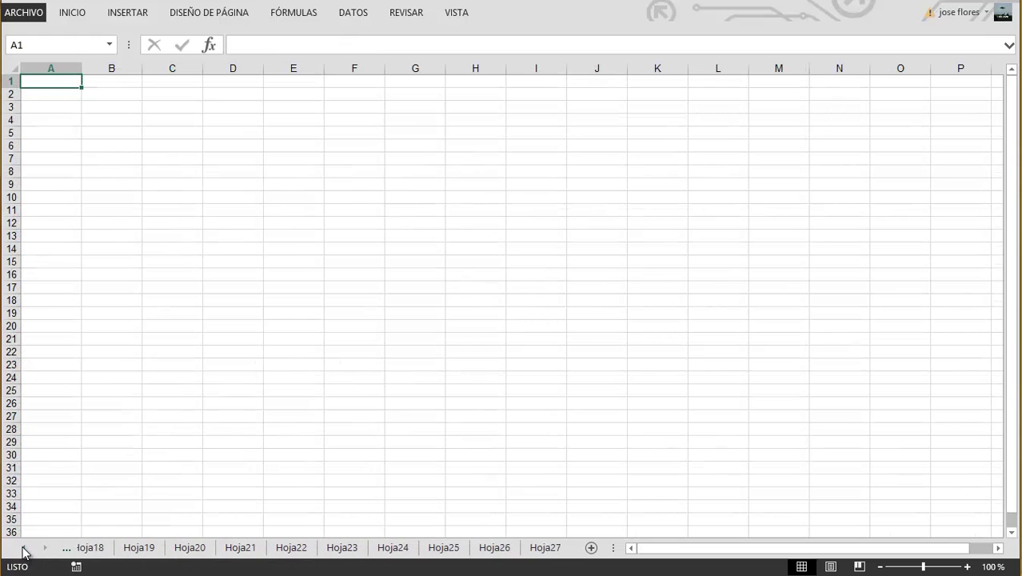
pyautogui.click(23, 548)
pyautogui.click(23, 548)
pyautogui.click(24, 548)
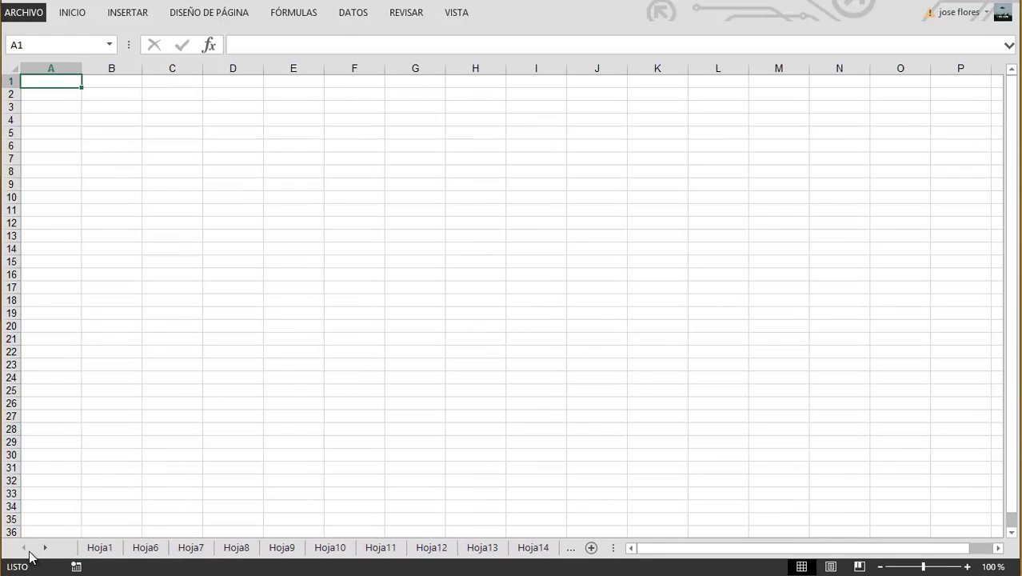
pyautogui.click(45, 547)
pyautogui.click(45, 547)
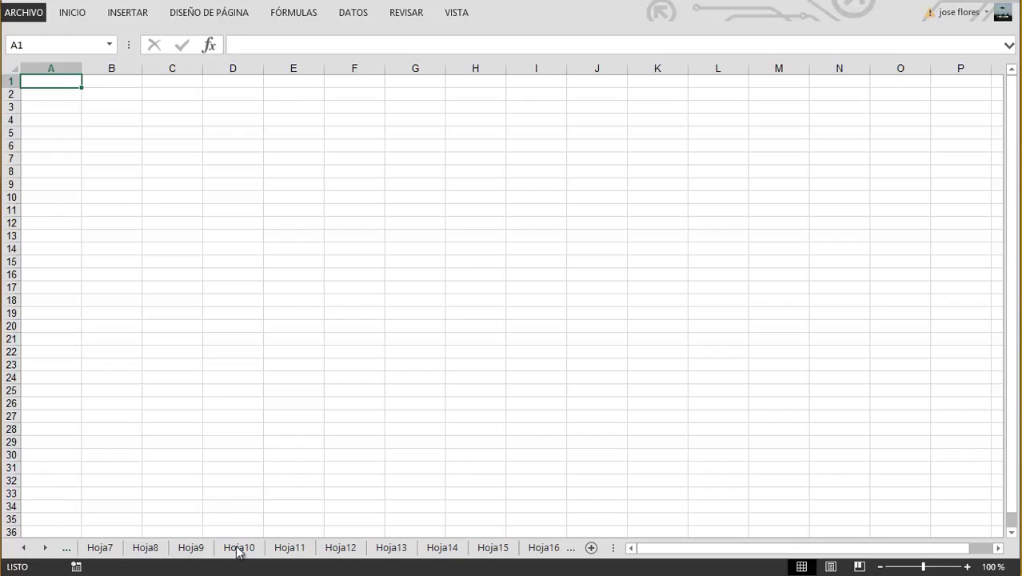
pyautogui.click(570, 550)
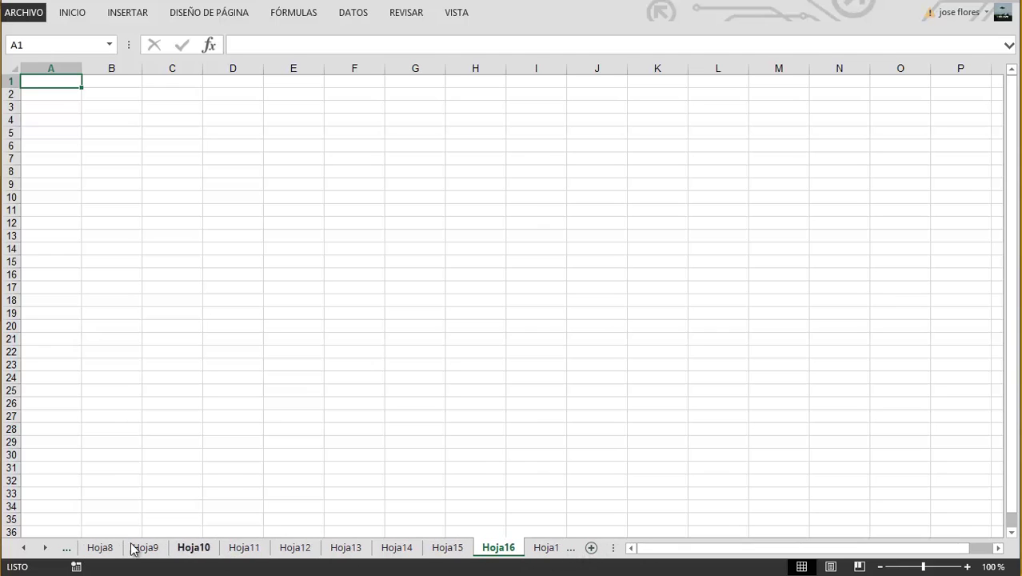
# Step between Hoja1 and Hoja16 with the sheet arrows, ending on Hoja1.
pyautogui.click(67, 548)
pyautogui.click(67, 548)
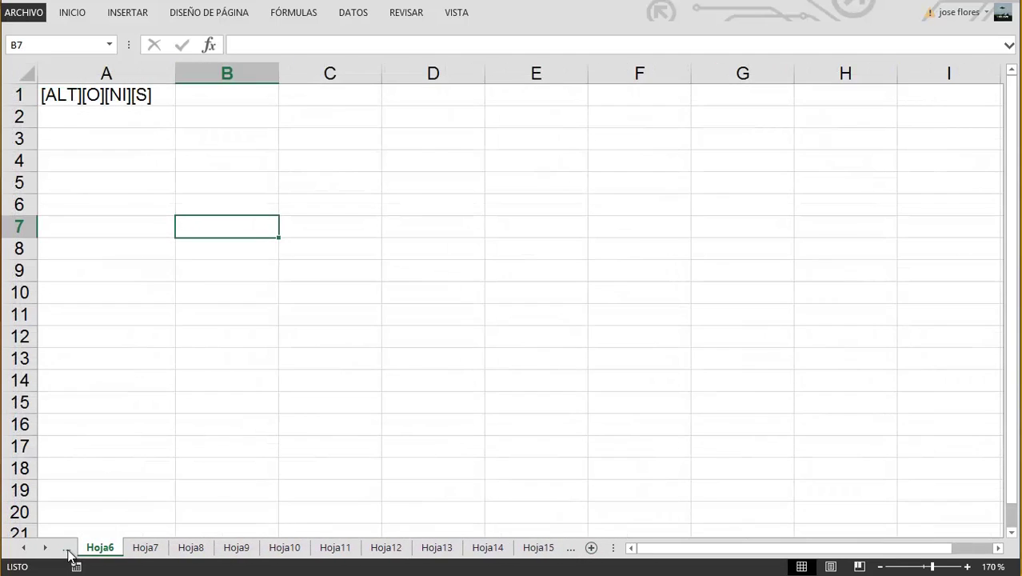
pyautogui.click(67, 549)
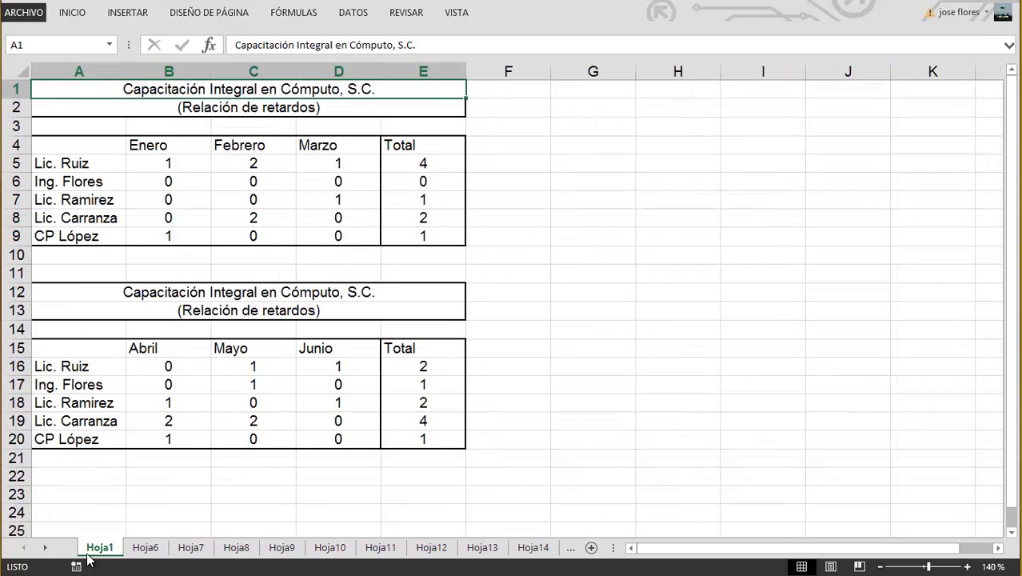
pyautogui.click(571, 548)
pyautogui.click(571, 548)
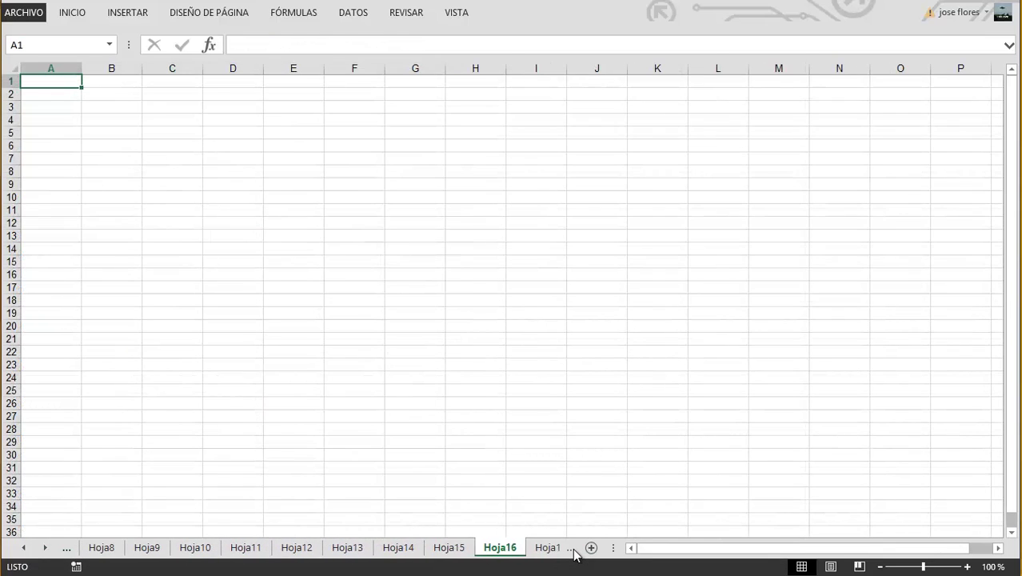
pyautogui.click(67, 550)
pyautogui.click(67, 550)
pyautogui.click(67, 550)
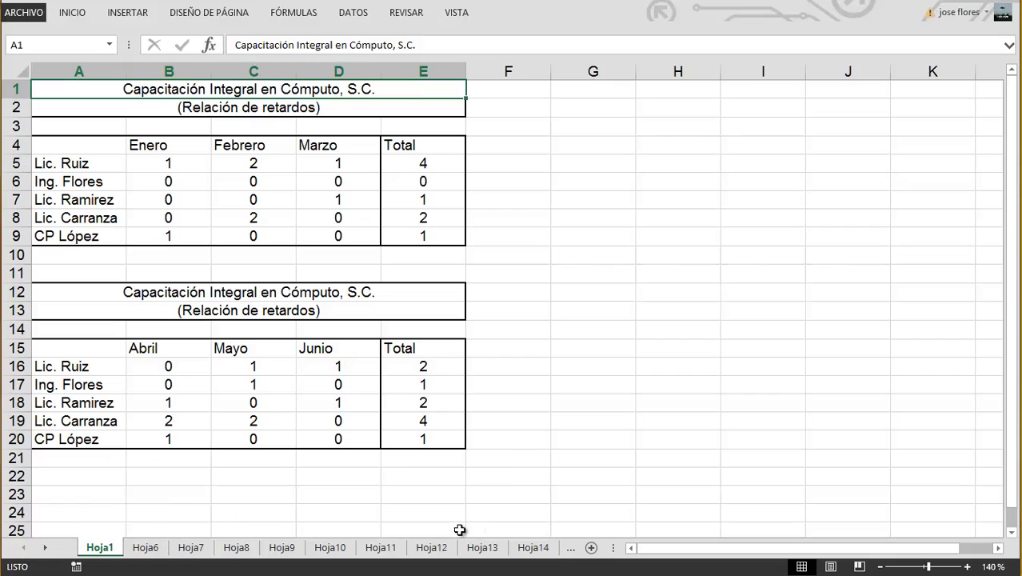
pyautogui.moveTo(45, 547)
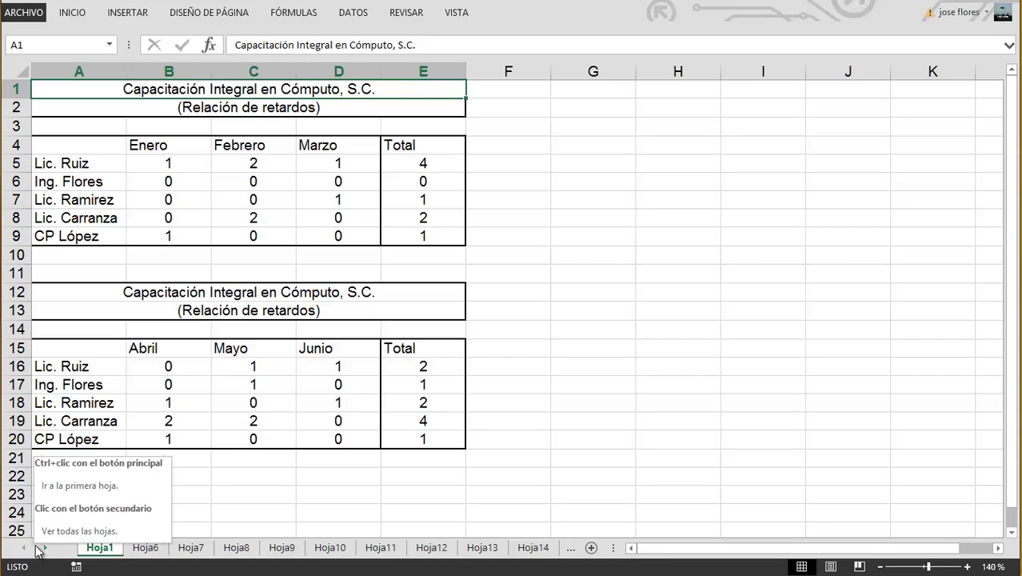
# Go to Hoja18 by picking it from the Activar sheet list.
pyautogui.rightClick(36, 547)
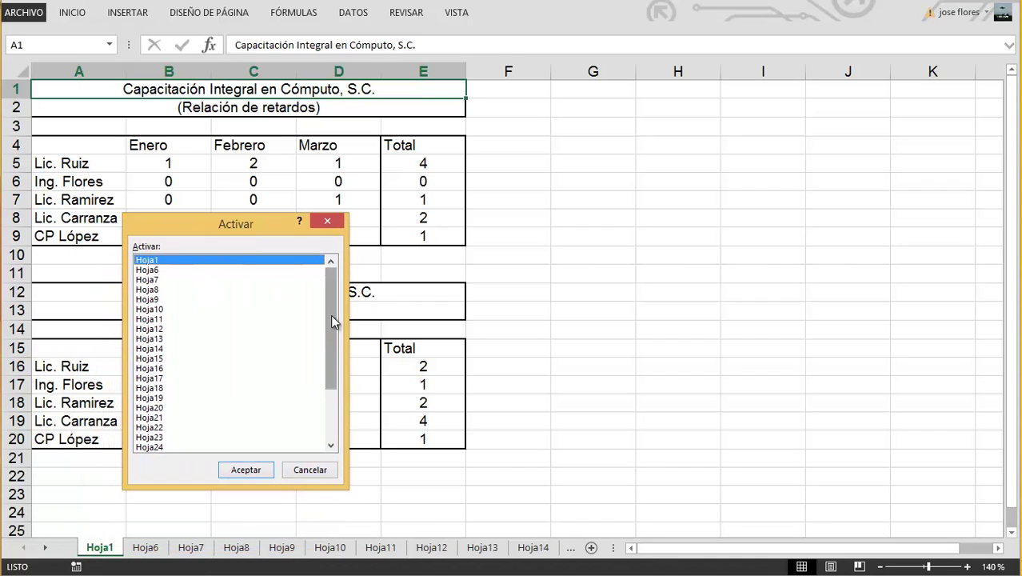
pyautogui.moveTo(330, 314); pyautogui.dragTo(326, 399)
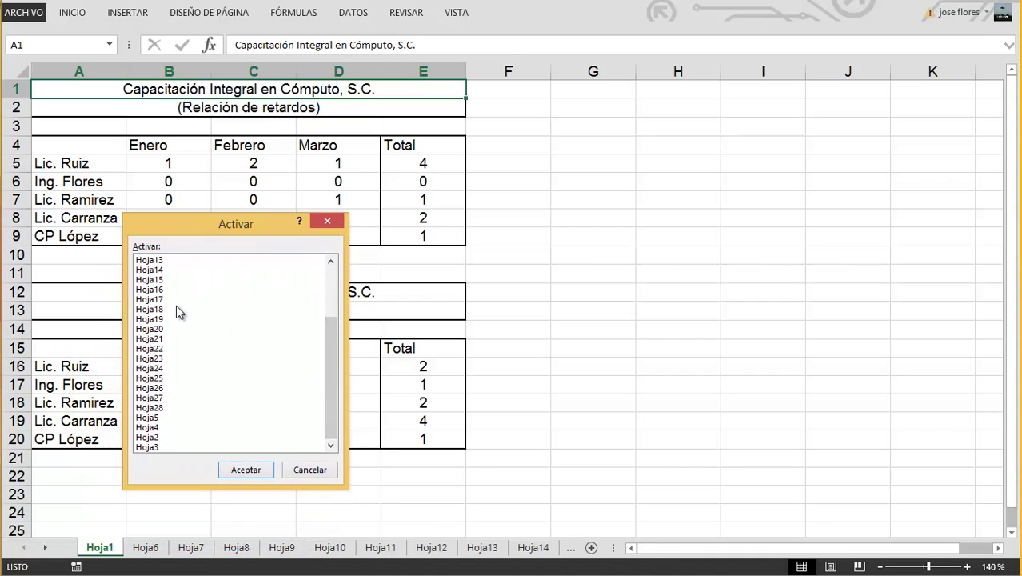
pyautogui.click(177, 308)
pyautogui.click(252, 471)
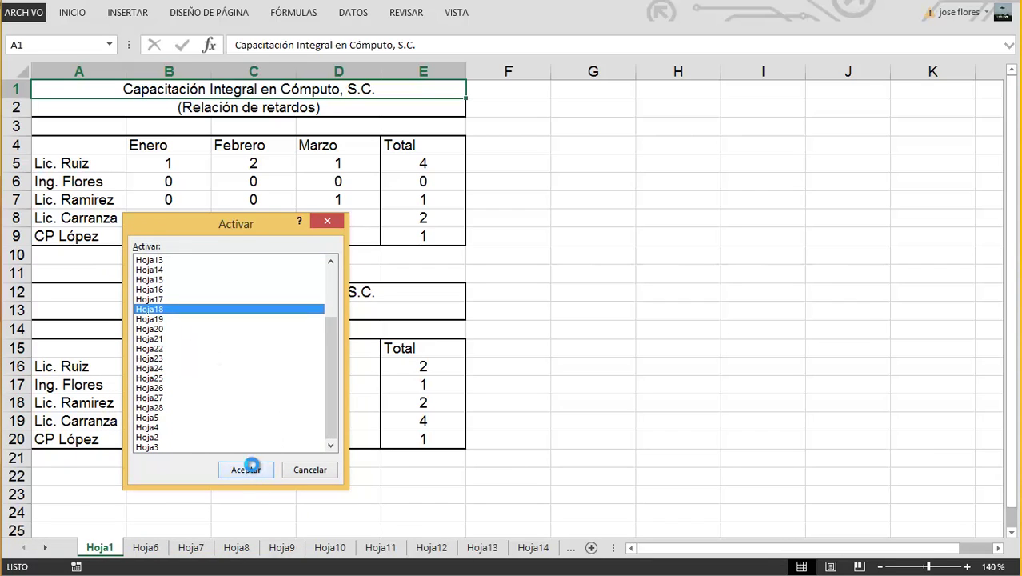
# Go to Hoja6 by picking it from the Activar sheet list.
pyautogui.rightClick(41, 549)
pyautogui.moveTo(72, 370); pyautogui.dragTo(370, 186)
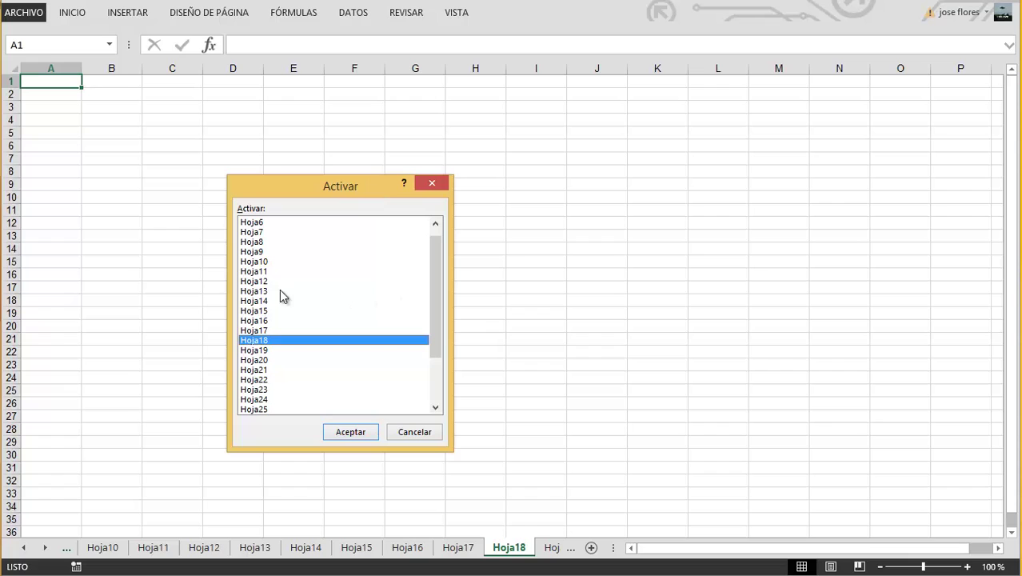
pyautogui.click(278, 223)
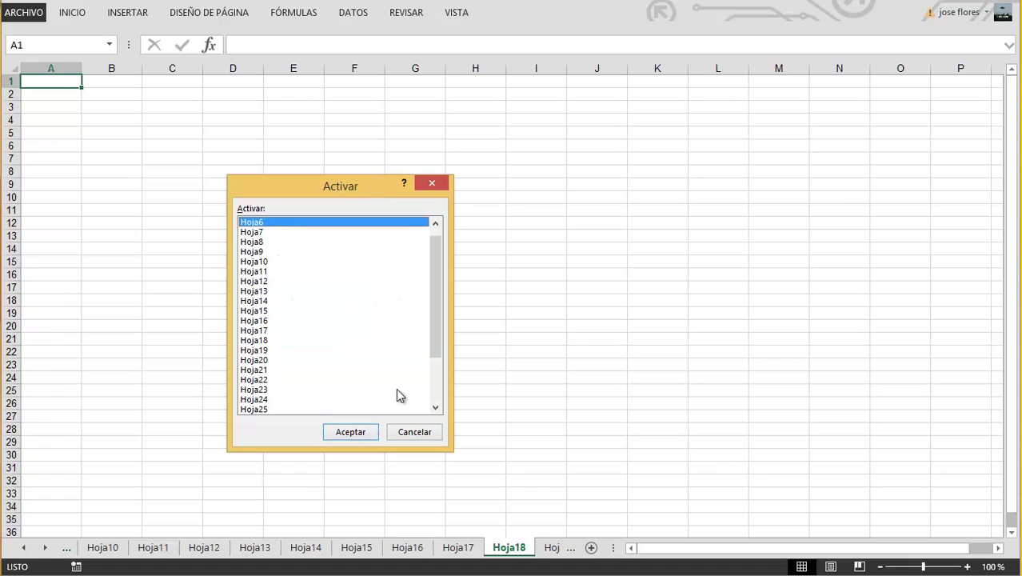
pyautogui.click(357, 431)
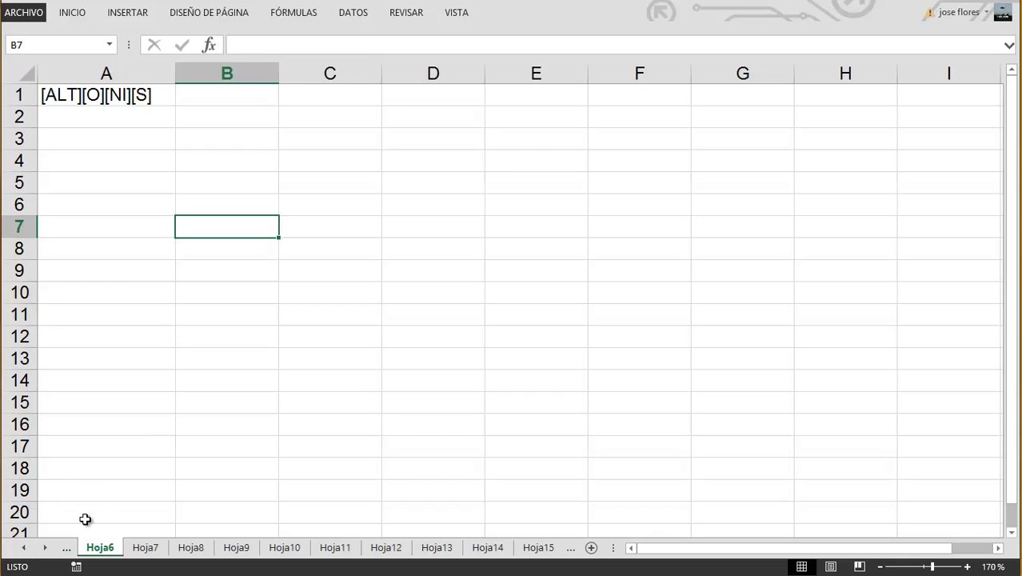
# Pick Hoja1 from the Activar sheet list and confirm with Aceptar.
pyautogui.rightClick(46, 548)
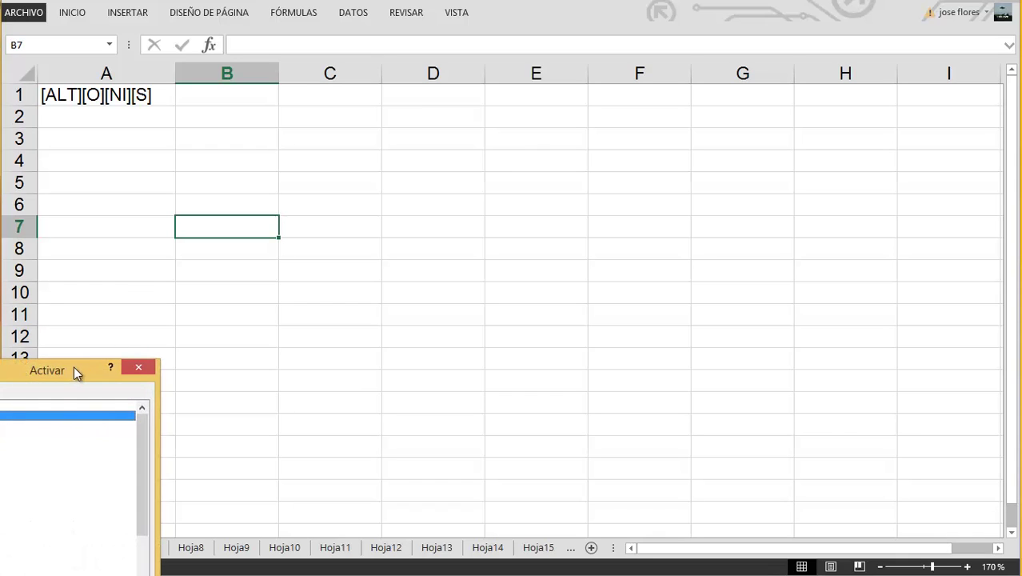
pyautogui.moveTo(74, 370); pyautogui.dragTo(347, 183)
pyautogui.moveTo(412, 248)
pyautogui.mouseDown()
pyautogui.moveTo(405, 396)
pyautogui.moveTo(345, 256)
pyautogui.mouseUp()
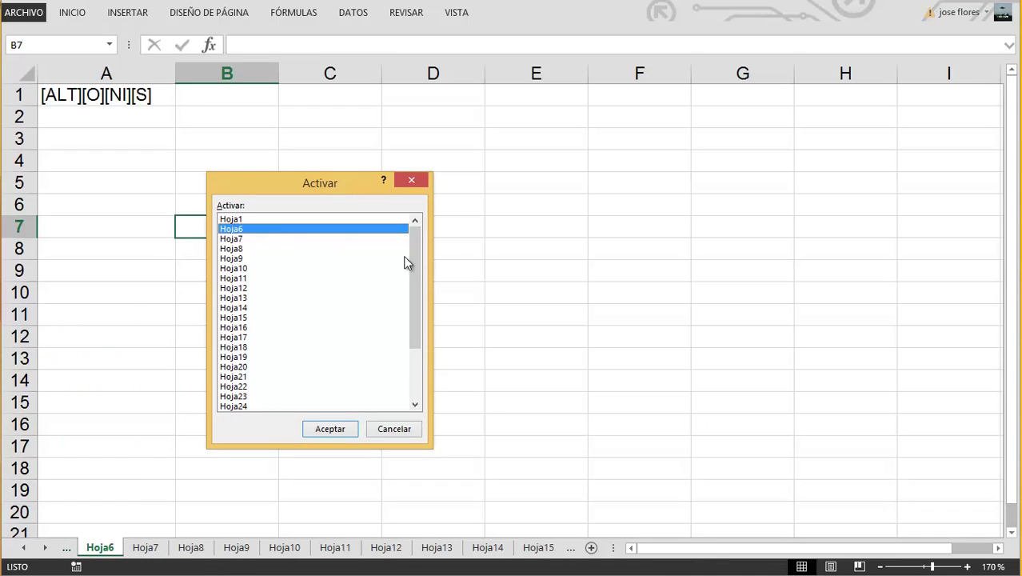
pyautogui.moveTo(414, 235)
pyautogui.mouseDown()
pyautogui.moveTo(419, 341)
pyautogui.moveTo(435, 240)
pyautogui.mouseUp()
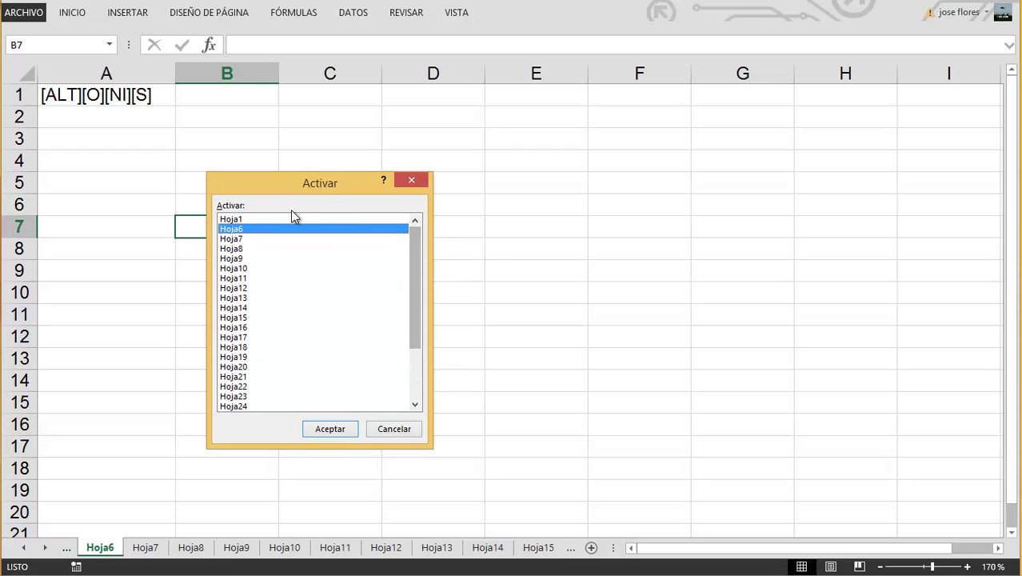
pyautogui.click(251, 219)
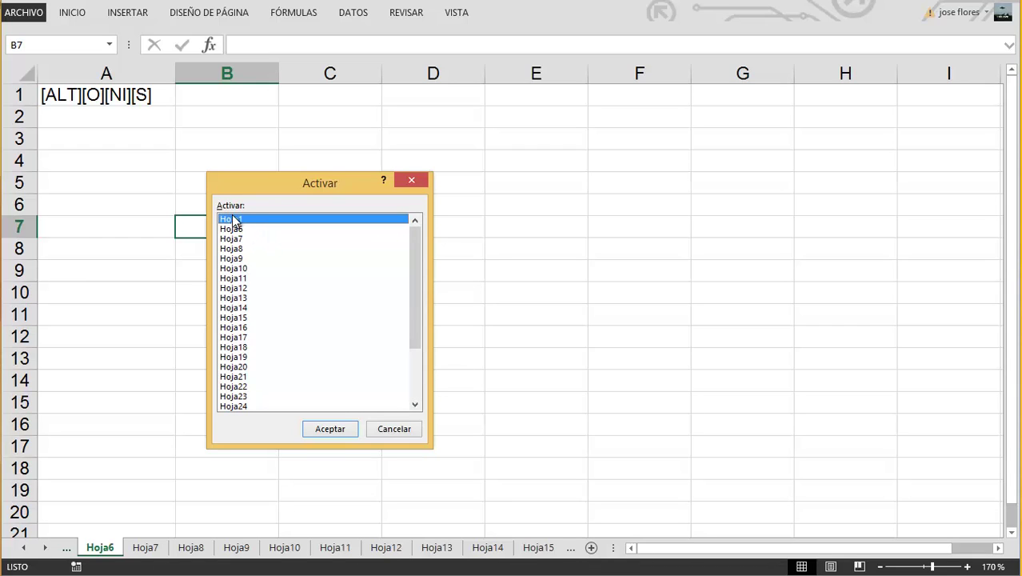
pyautogui.click(336, 431)
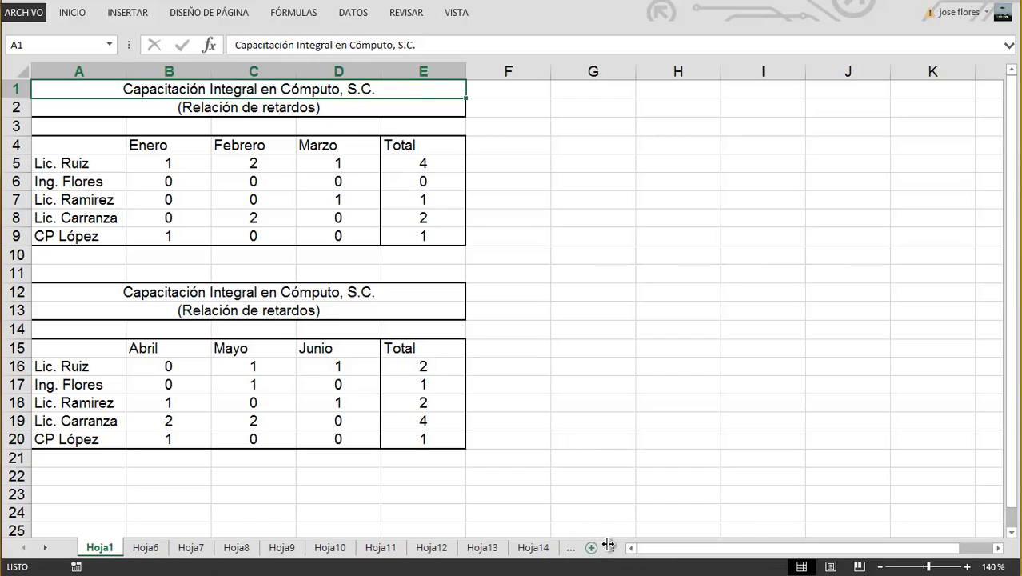
# Select Hoja8 and Shift-select Hoja15 to group the eight sheets Hoja8–Hoja15.
pyautogui.moveTo(613, 547)
pyautogui.mouseDown()
pyautogui.moveTo(990, 549)
pyautogui.moveTo(766, 550)
pyautogui.mouseUp()
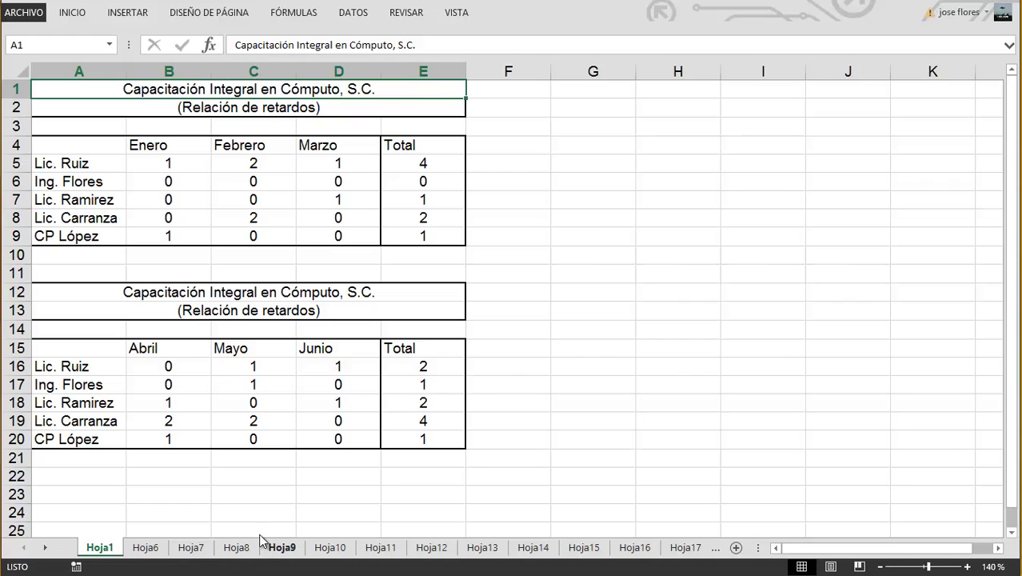
pyautogui.click(239, 550)
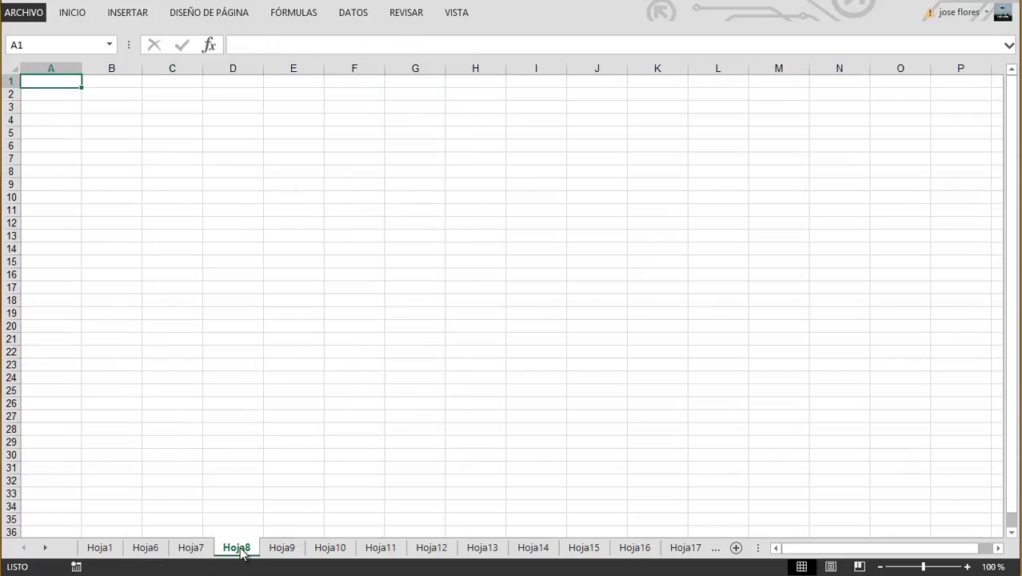
pyautogui.click(290, 550)
pyautogui.click(331, 550)
pyautogui.click(381, 550)
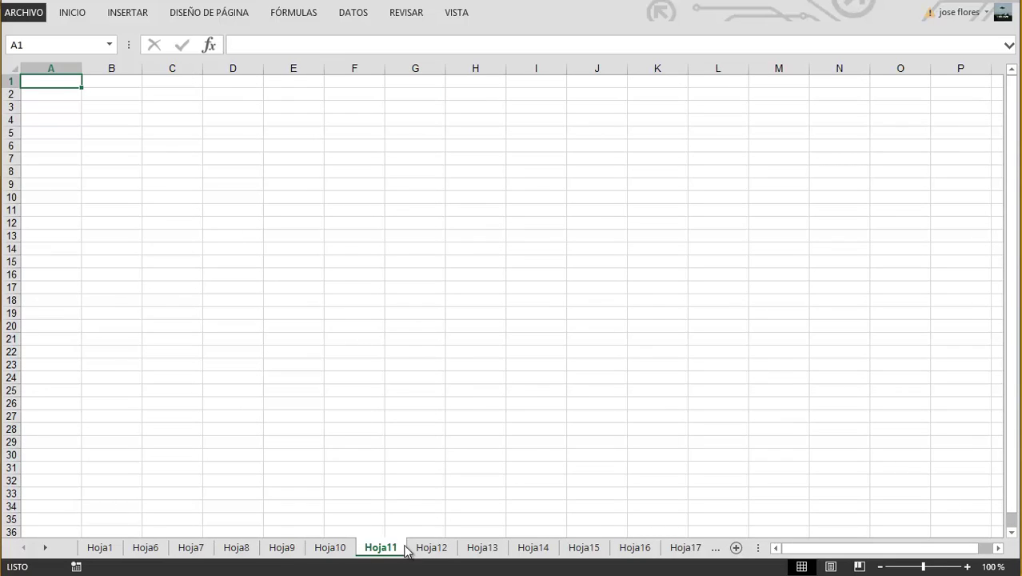
pyautogui.click(432, 550)
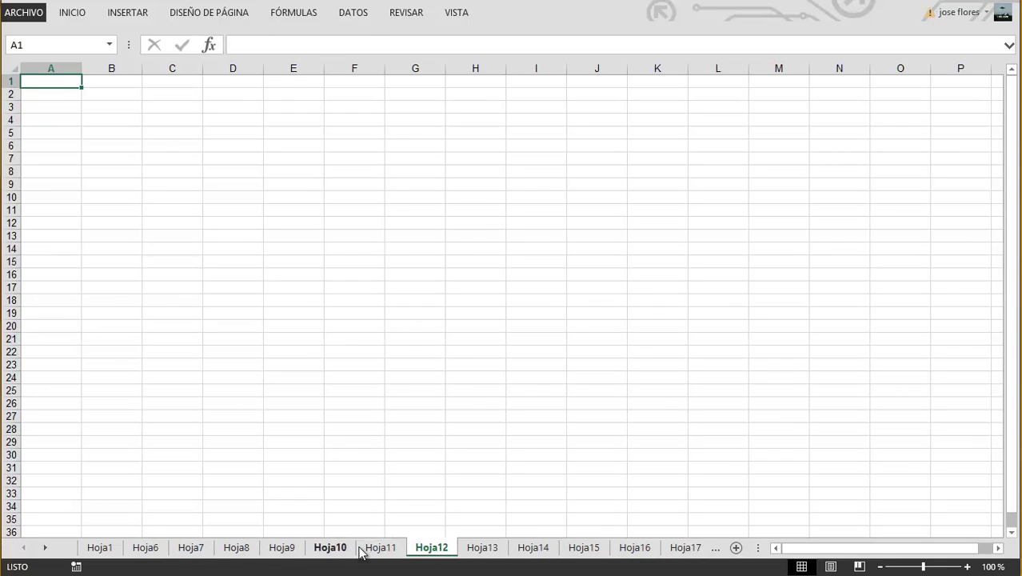
pyautogui.click(236, 549)
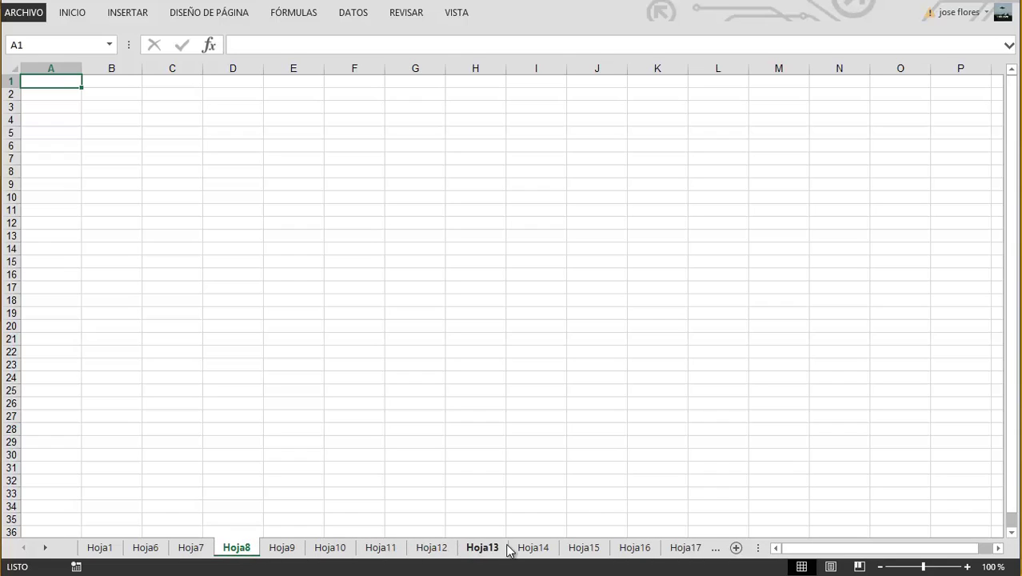
pyautogui.keyDown('shift'); pyautogui.click(584, 548); pyautogui.keyUp('shift')
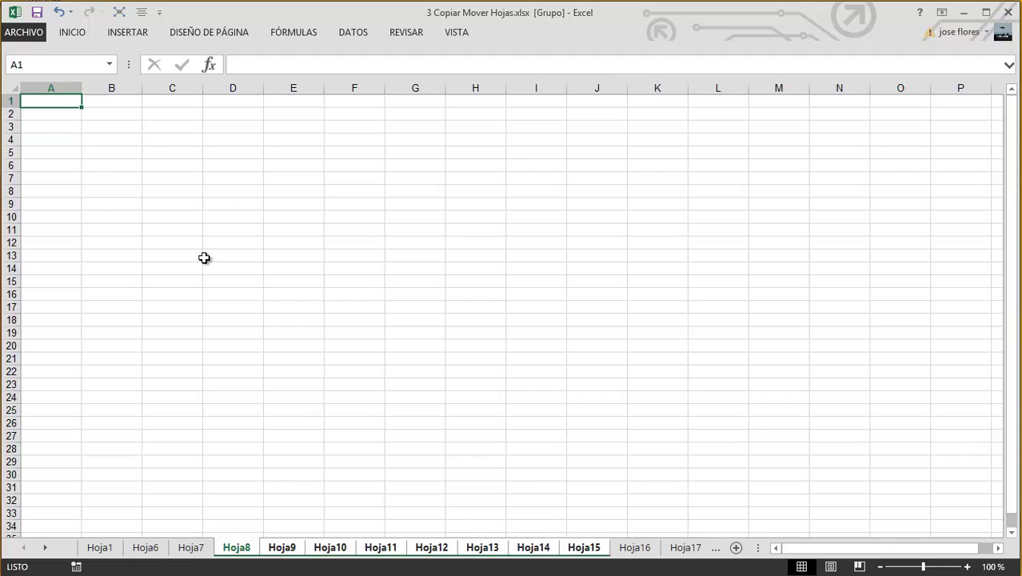
# Type 'Formato de captura del mes de' in A1 and Hora, Nombre, Observaciones in A2:C2.
pyautogui.write('Formato')
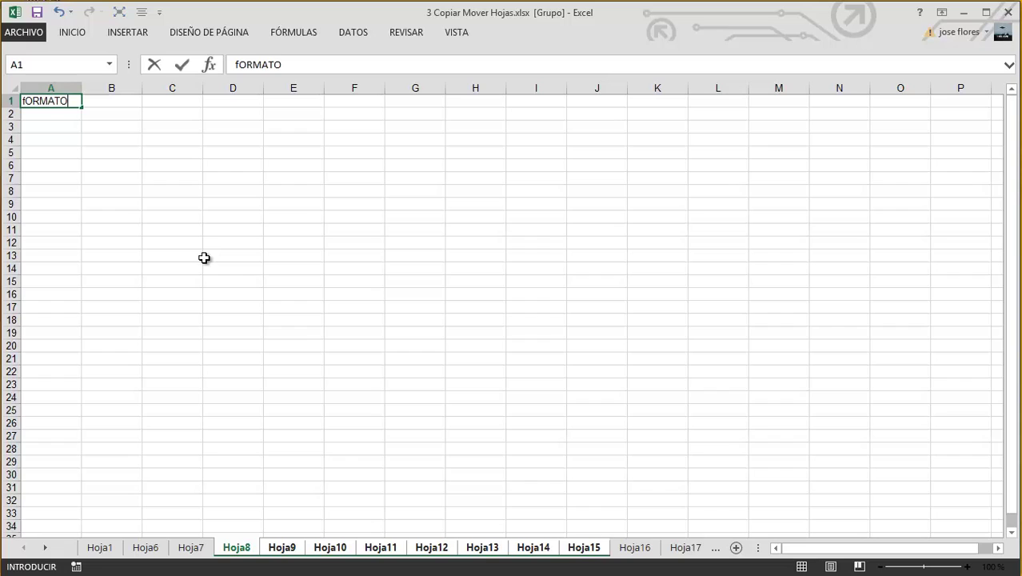
pyautogui.write(' de ca')
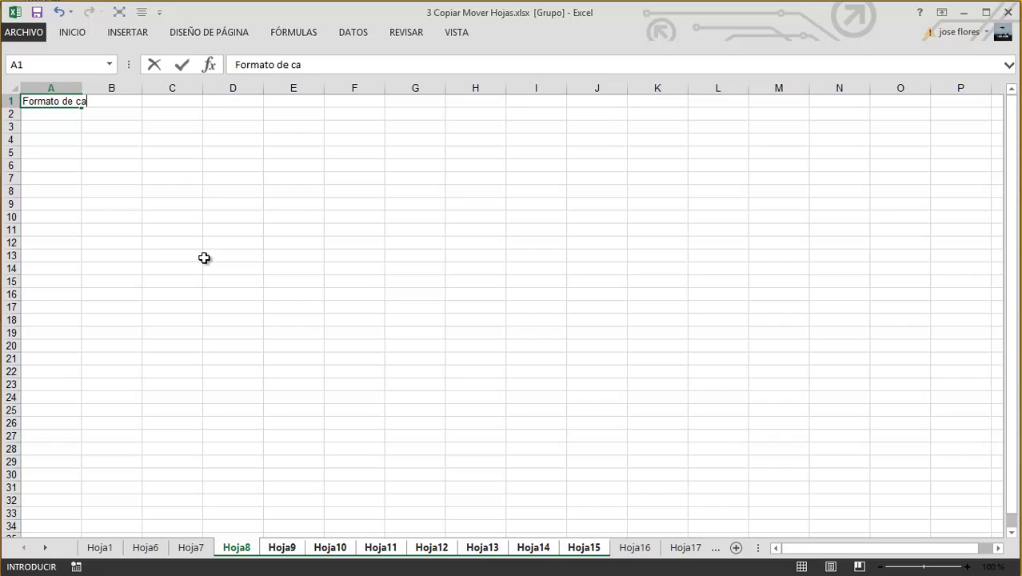
pyautogui.write('ptura del mes de')
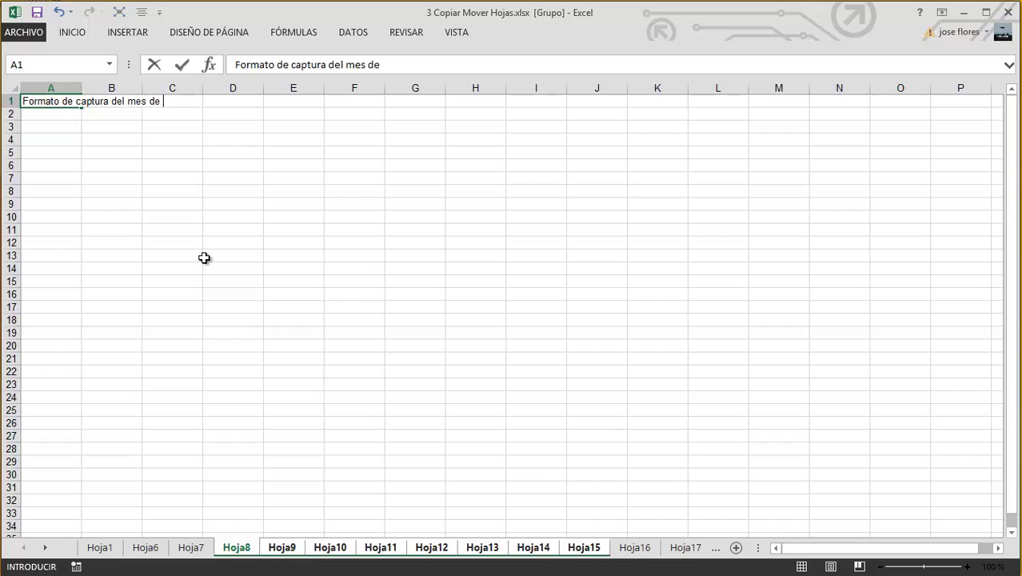
pyautogui.press('Return')
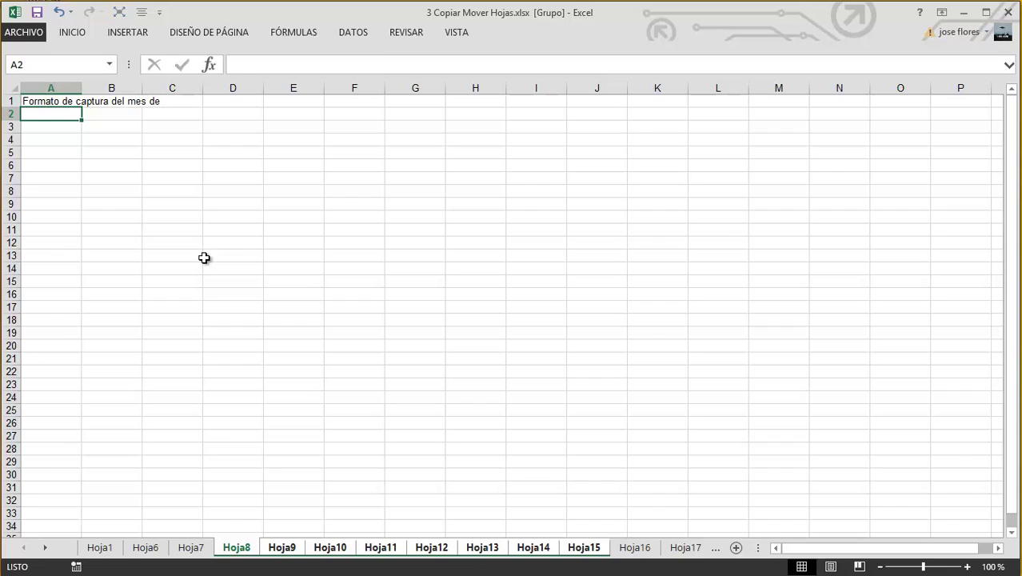
pyautogui.write('Hora')
pyautogui.press('Tab')
pyautogui.write('N')
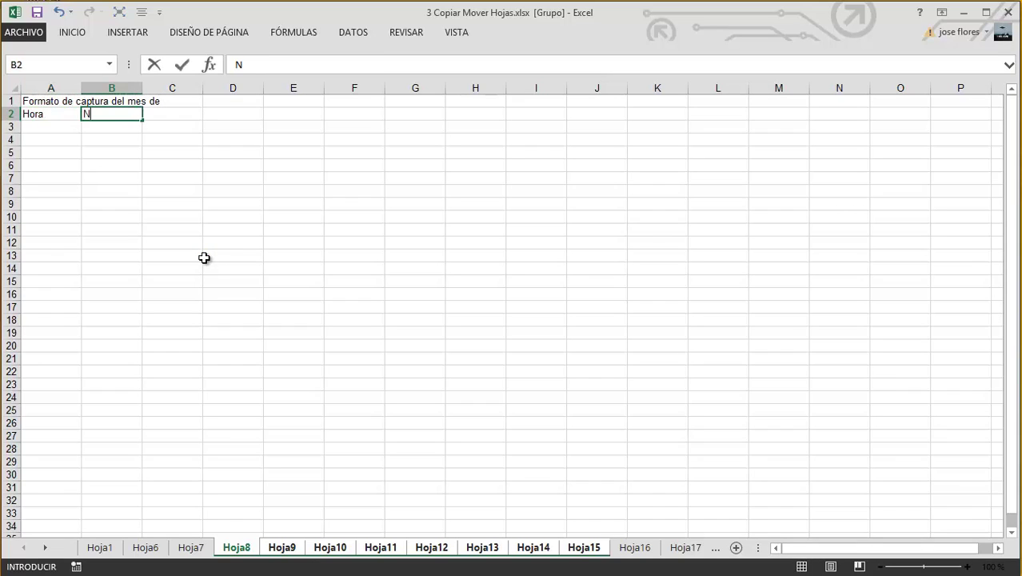
pyautogui.press('Tab')
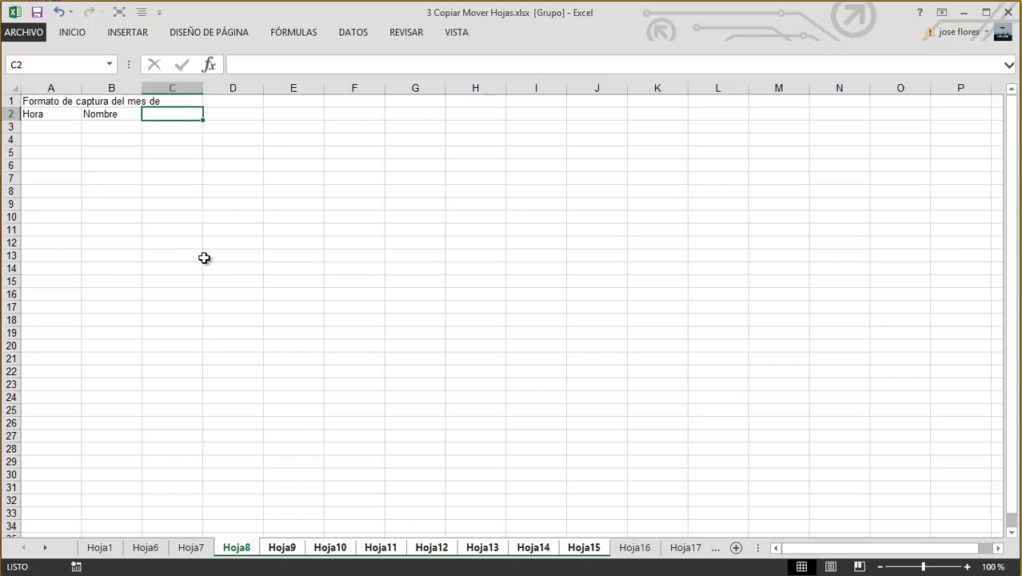
pyautogui.write('Obser')
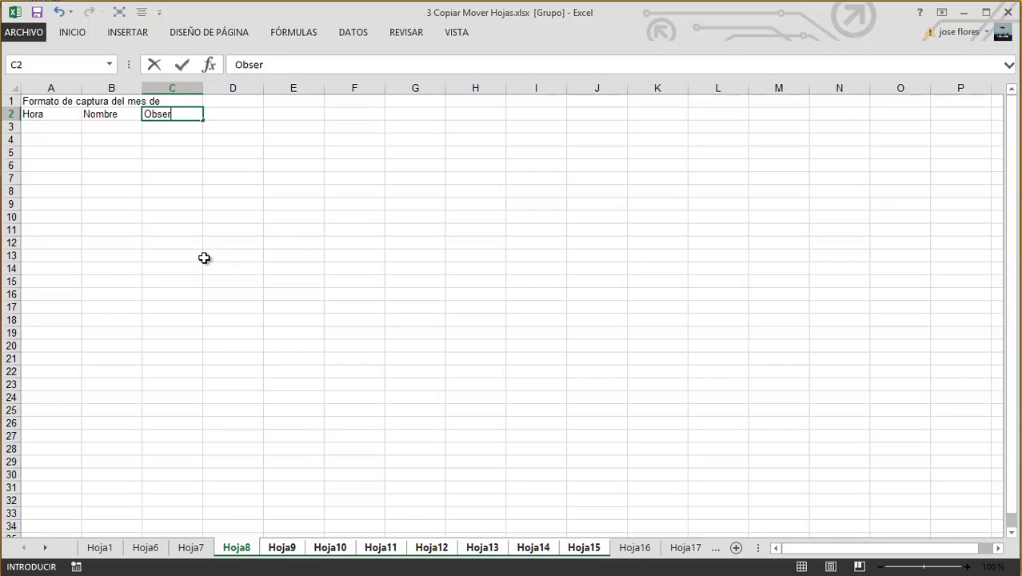
pyautogui.write('vaciones')
pyautogui.press('Return')
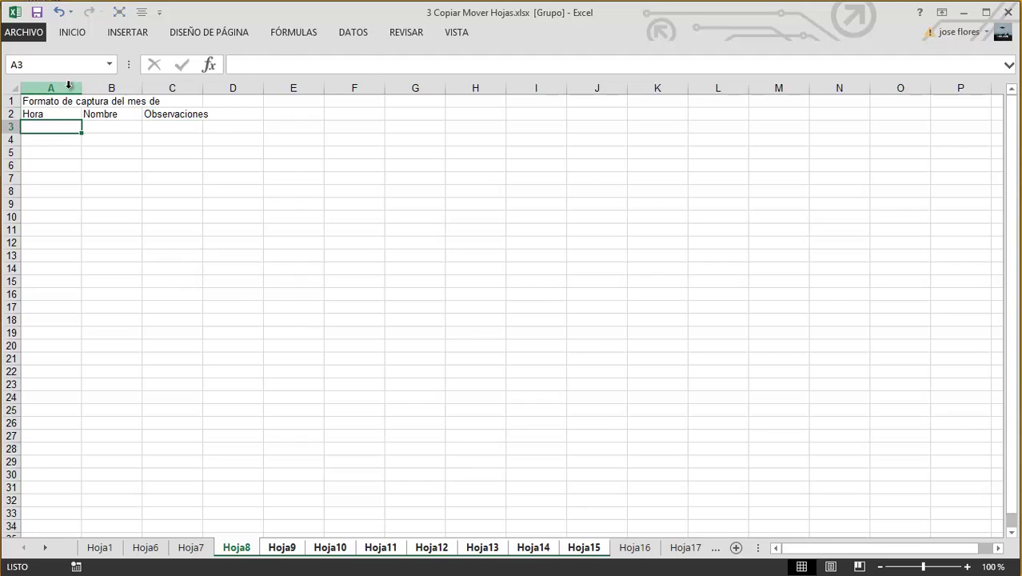
# Widen columns A–C and apply All Borders to A2:C26.
pyautogui.moveTo(69, 86); pyautogui.dragTo(174, 88)
pyautogui.moveTo(60, 114)
pyautogui.mouseDown()
pyautogui.moveTo(243, 171)
pyautogui.moveTo(255, 423)
pyautogui.mouseUp()
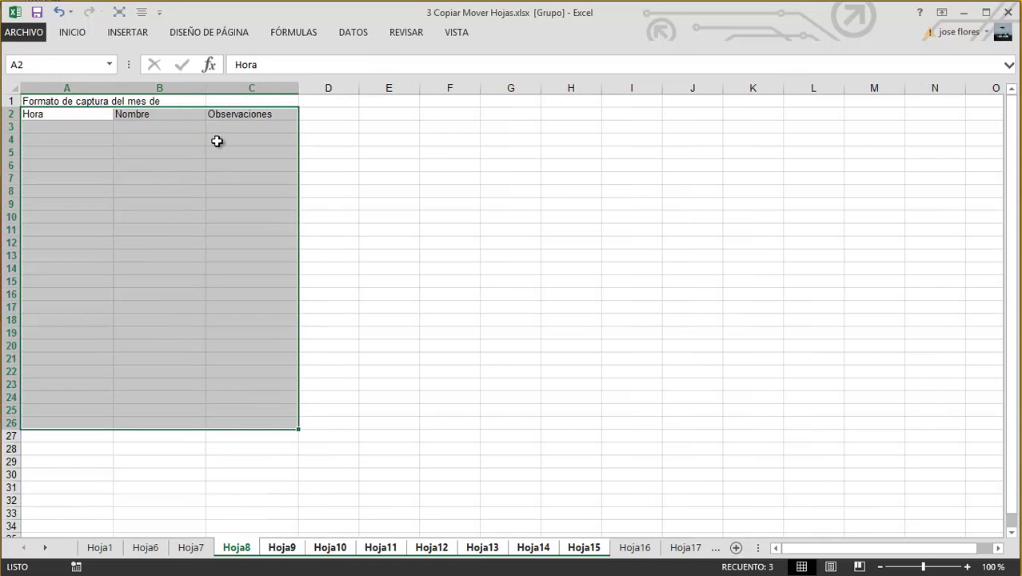
pyautogui.click(80, 31)
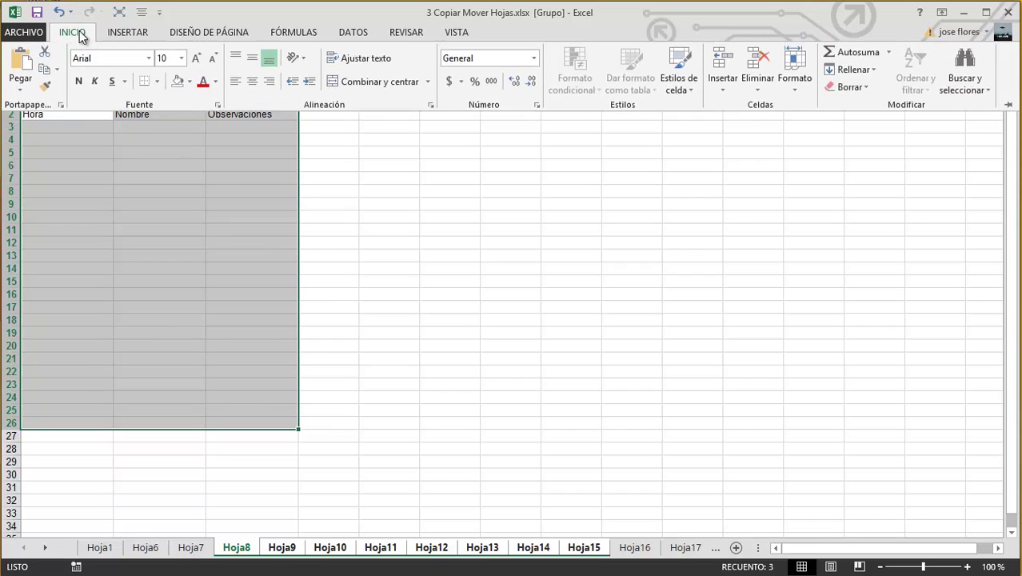
pyautogui.click(159, 84)
pyautogui.click(177, 216)
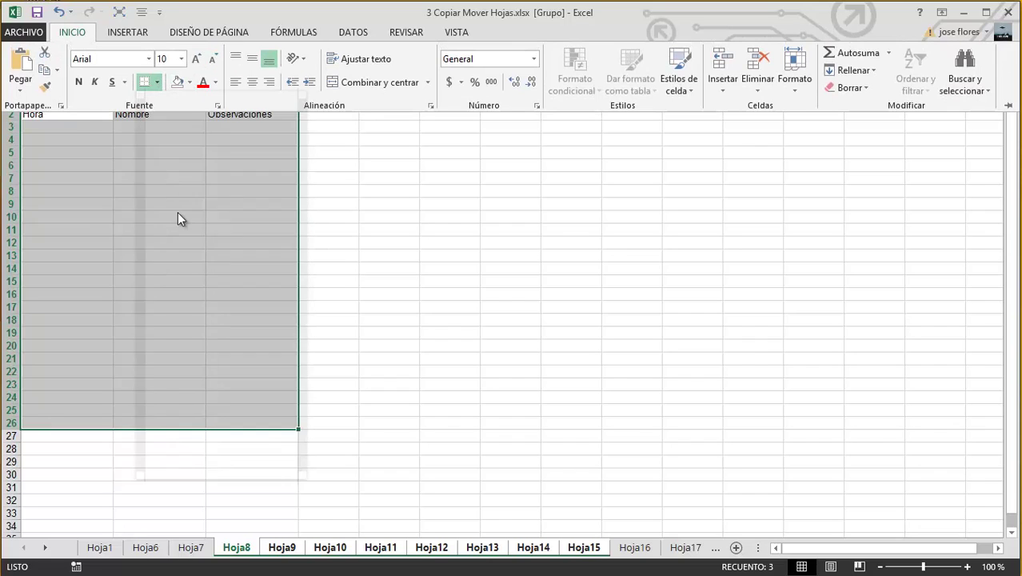
pyautogui.click(191, 132)
# Center the A2:C2 headers at 12-point font and check the result on Hoja9.
pyautogui.moveTo(50, 100); pyautogui.dragTo(228, 99)
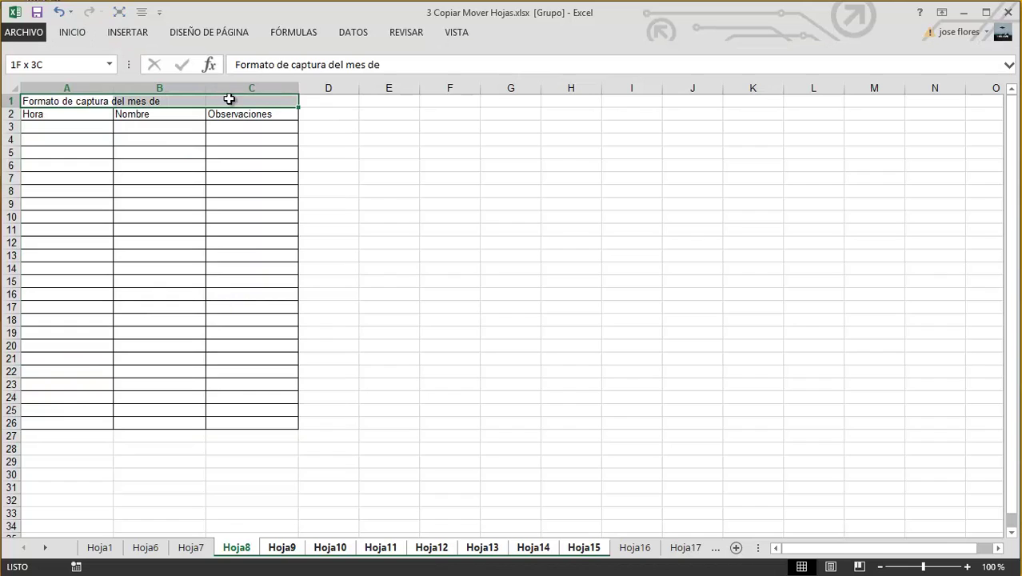
pyautogui.moveTo(56, 114); pyautogui.dragTo(235, 113)
pyautogui.click(76, 32)
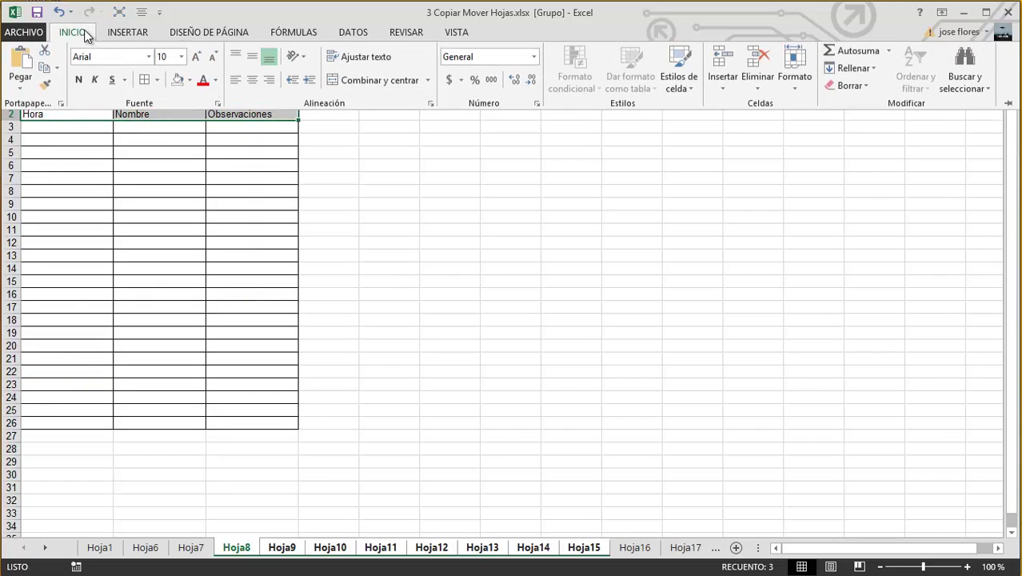
pyautogui.click(251, 86)
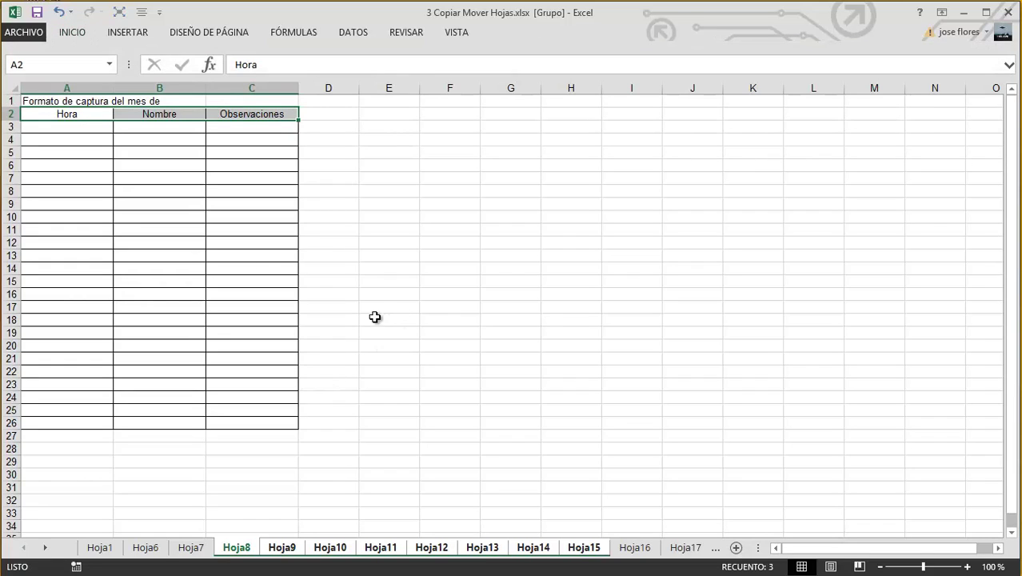
pyautogui.click(72, 32)
pyautogui.click(196, 59)
pyautogui.click(196, 59)
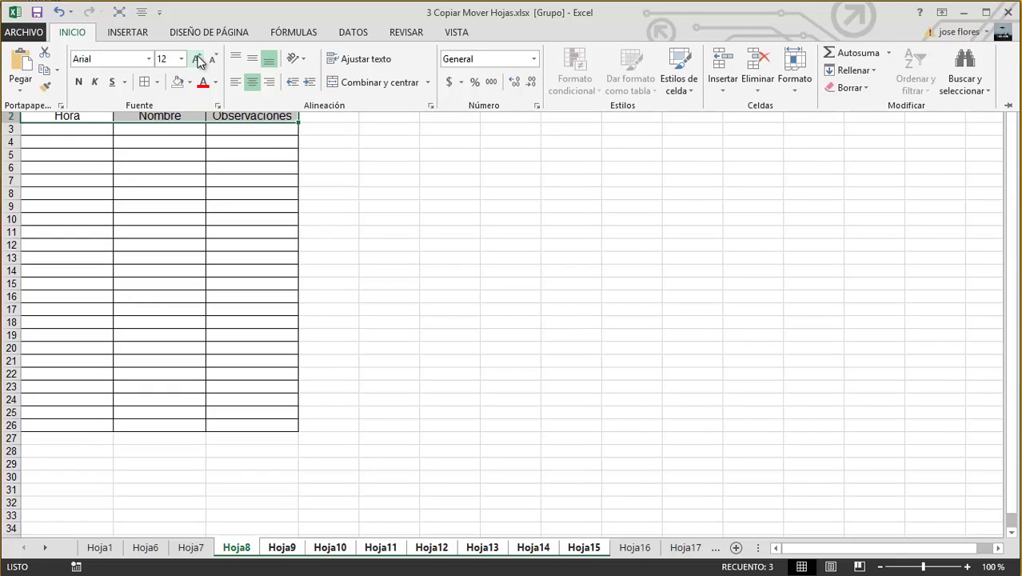
pyautogui.click(79, 101)
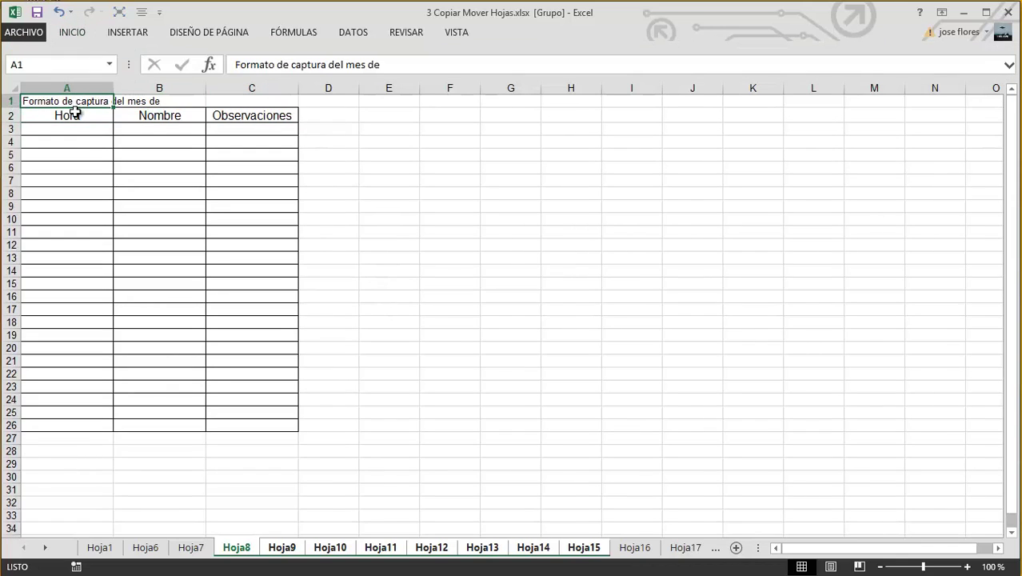
pyautogui.keyDown('ctrl'); pyautogui.click(193, 550); pyautogui.keyUp('ctrl')
pyautogui.click(284, 548)
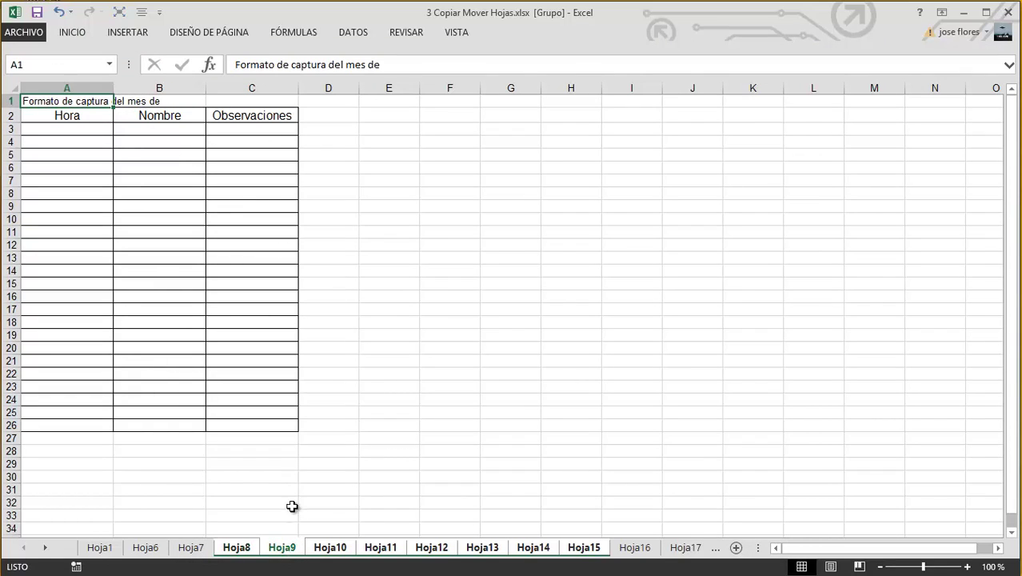
# Check the bordered capture table on each sheet from Hoja10 through Hoja15.
pyautogui.click(330, 548)
pyautogui.click(381, 548)
pyautogui.click(432, 547)
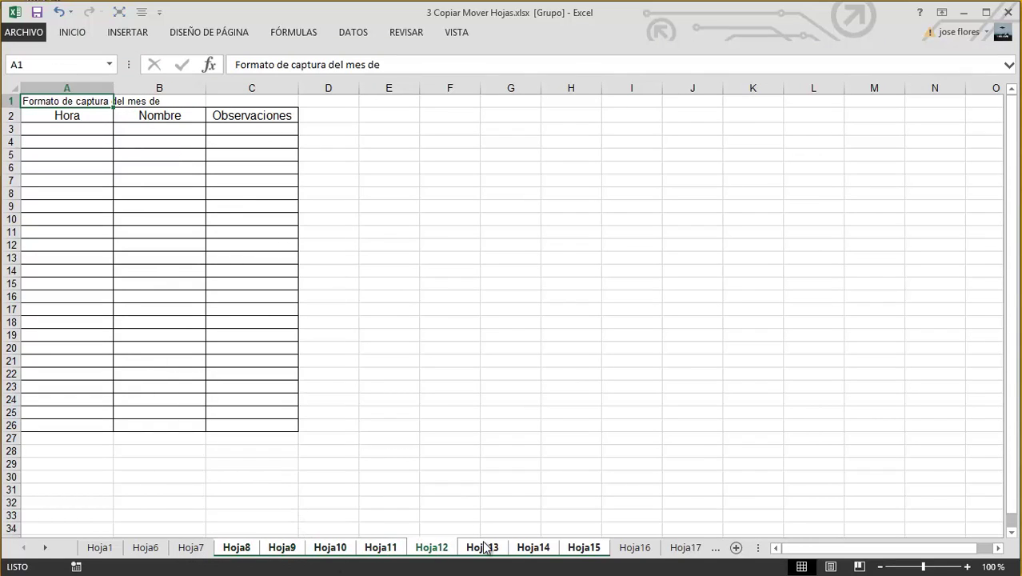
pyautogui.click(482, 547)
pyautogui.click(532, 547)
pyautogui.click(584, 548)
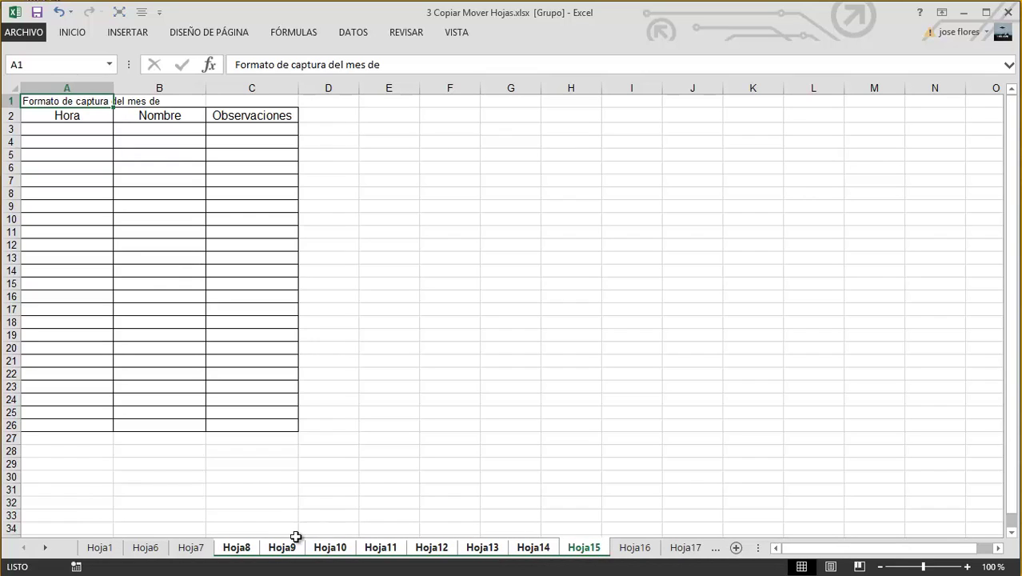
# Open Hoja7 to release the sheet group.
pyautogui.keyDown('ctrl'); pyautogui.click(189, 548); pyautogui.keyUp('ctrl')
pyautogui.keyDown('ctrl'); pyautogui.click(146, 548); pyautogui.keyUp('ctrl')
pyautogui.keyDown('ctrl'); pyautogui.click(146, 547); pyautogui.keyUp('ctrl')
pyautogui.keyDown('ctrl'); pyautogui.click(192, 547); pyautogui.keyUp('ctrl')
pyautogui.click(197, 549)
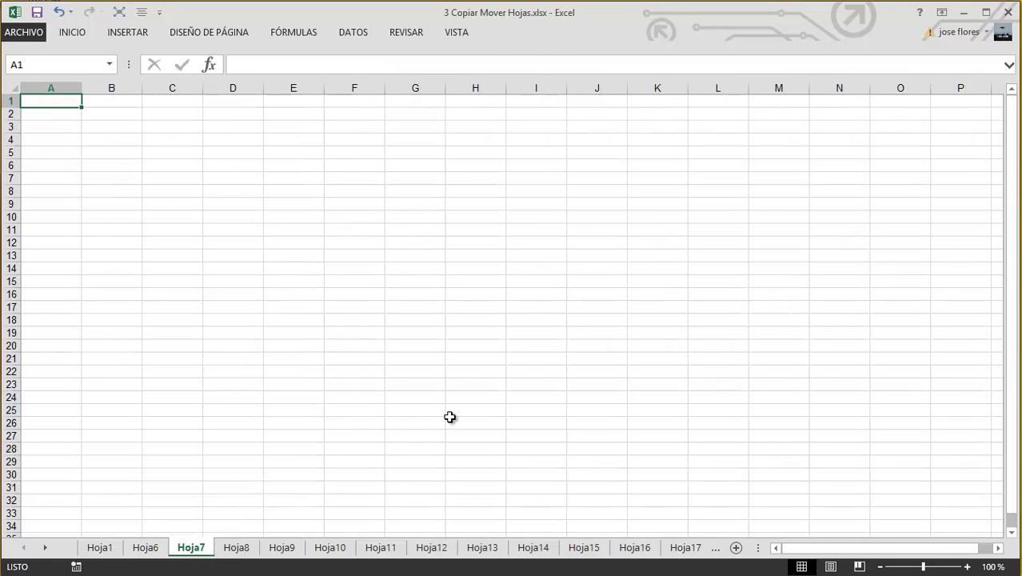
# Step forward from Hoja8 to Hoja15 with Ctrl+PageDown, then back to Hoja8.
pyautogui.hotkey('ctrl', 'pagedown')
pyautogui.hotkey('ctrl', 'pagedown')
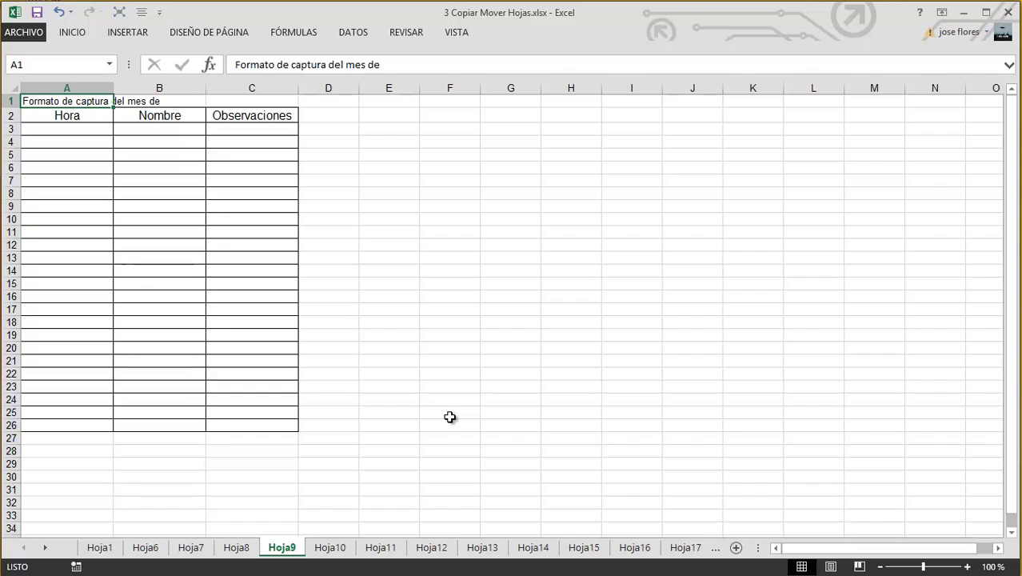
pyautogui.hotkey('ctrl', 'pagedown')
pyautogui.hotkey('ctrl', 'pagedown')
pyautogui.hotkey('ctrl', 'pagedown')
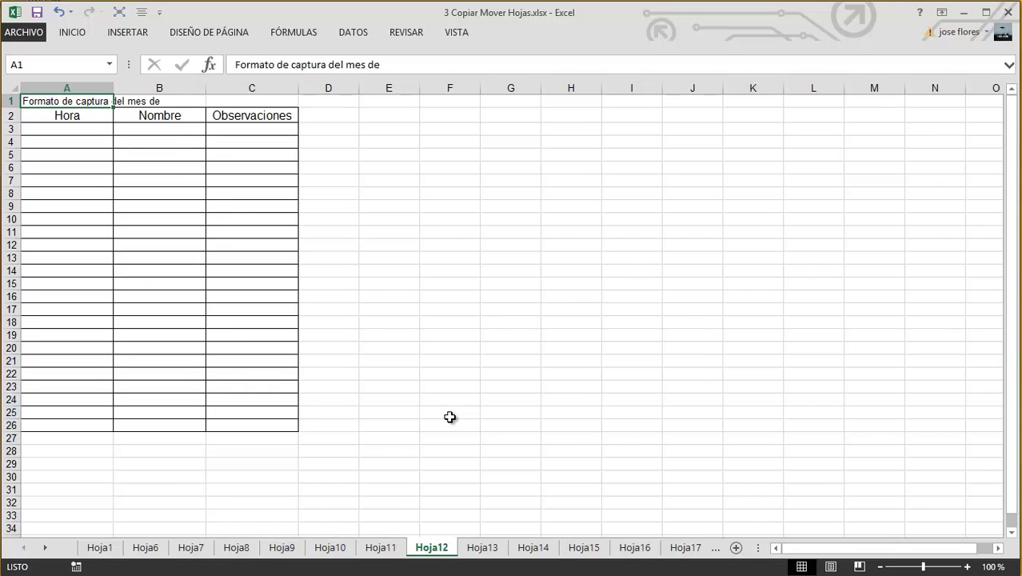
pyautogui.hotkey('ctrl', 'pagedown')
pyautogui.hotkey('ctrl', 'pagedown')
pyautogui.hotkey('ctrl', 'pagedown')
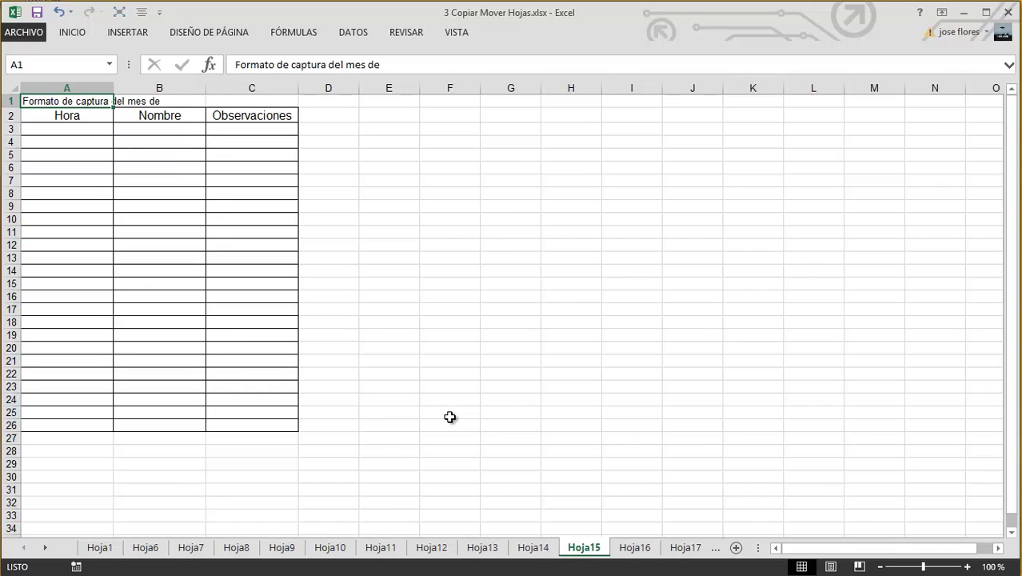
pyautogui.hotkey('ctrl', 'pagedown')
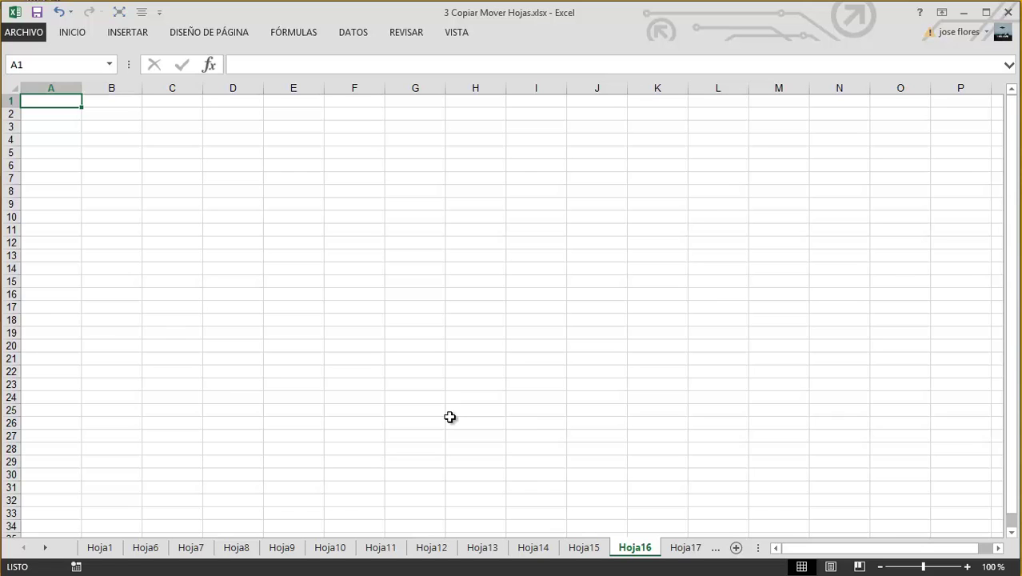
pyautogui.hotkey('ctrl', 'pageup')
pyautogui.hotkey('ctrl', 'pageup')
pyautogui.hotkey('ctrl', 'pageup')
pyautogui.hotkey('ctrl', 'pageup')
pyautogui.hotkey('ctrl', 'pageup')
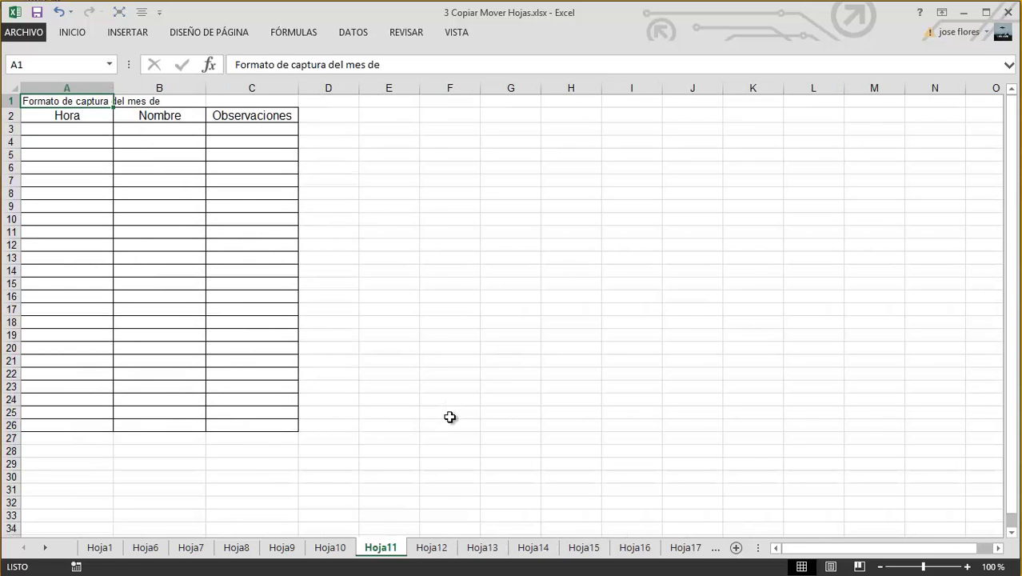
pyautogui.hotkey('ctrl', 'pageup')
pyautogui.hotkey('ctrl', 'pageup')
pyautogui.hotkey('ctrl', 'pageup')
pyautogui.hotkey('ctrl', 'pageup')
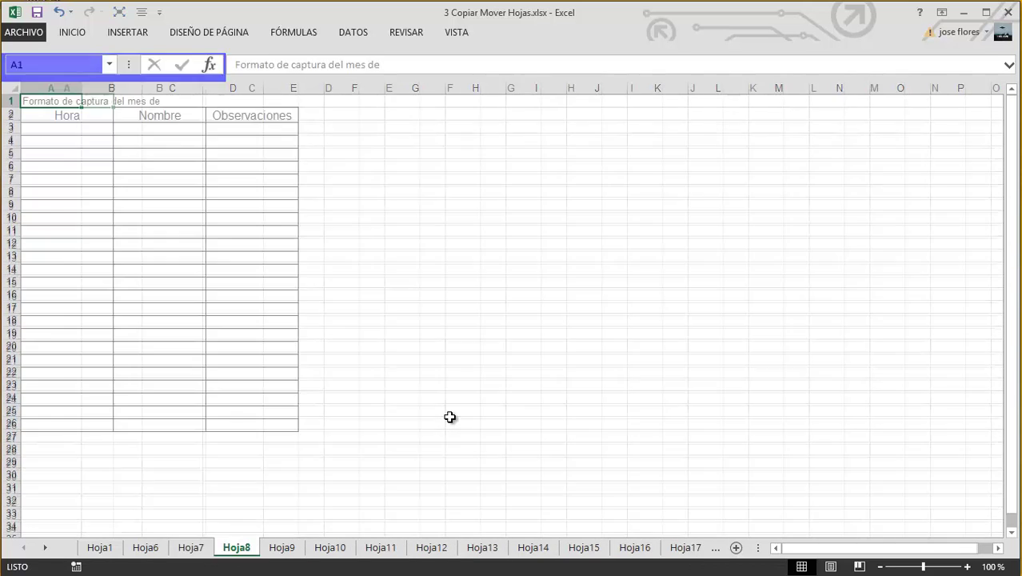
# Append 'enero' to Hoja8's A1 title to read 'Formato de captura del mes de enero'.
pyautogui.hotkey('ctrl', 'pagedown')
pyautogui.click(422, 65)
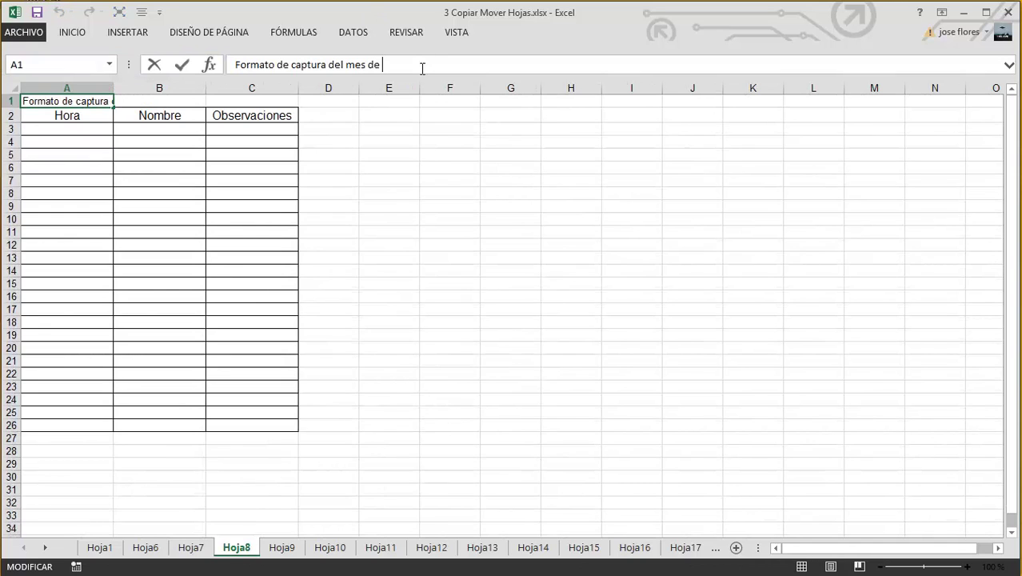
pyautogui.write('enero')
pyautogui.press('Return')
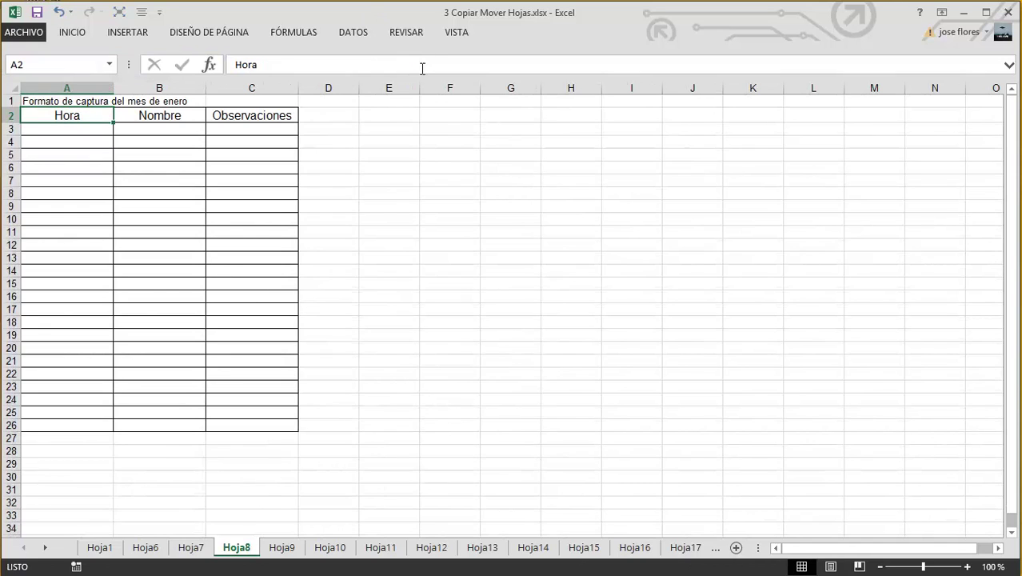
# Append 'febrero' to Hoja9's A1 title, then return to Hoja8.
pyautogui.hotkey('ctrl', 'pagedown')
pyautogui.click(422, 68)
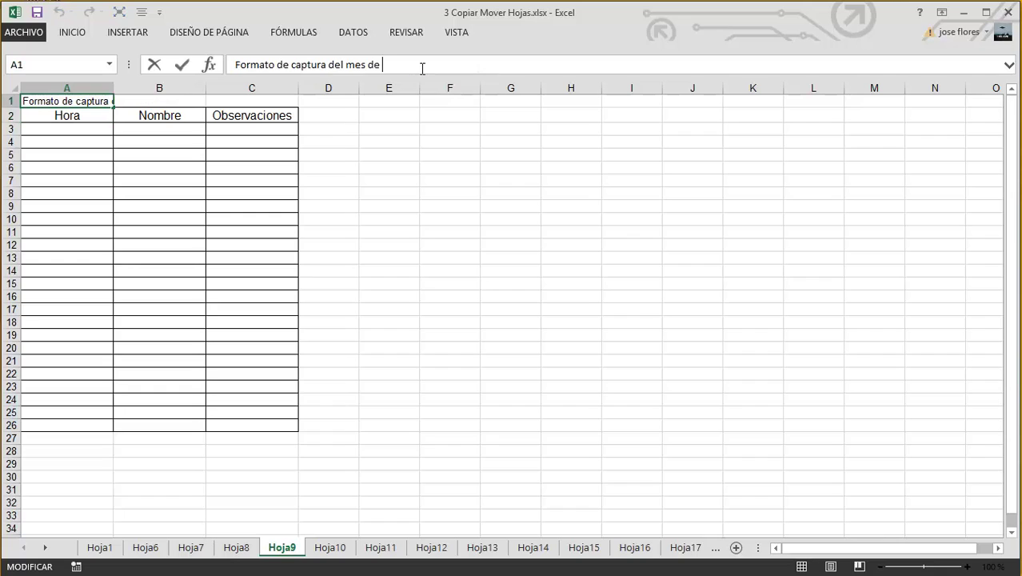
pyautogui.write('febrero')
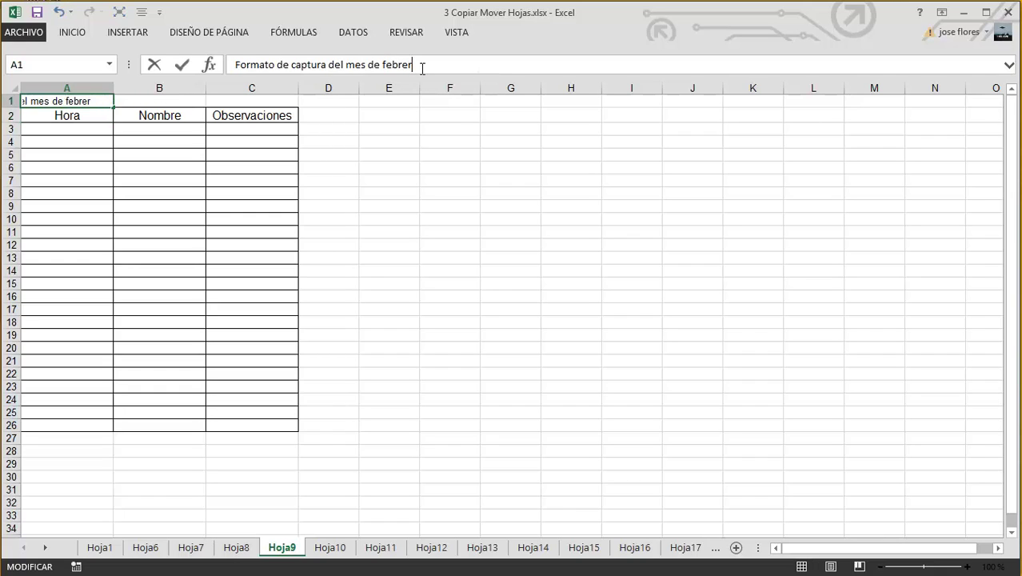
pyautogui.press('Return')
pyautogui.hotkey('ctrl', 'pageup')
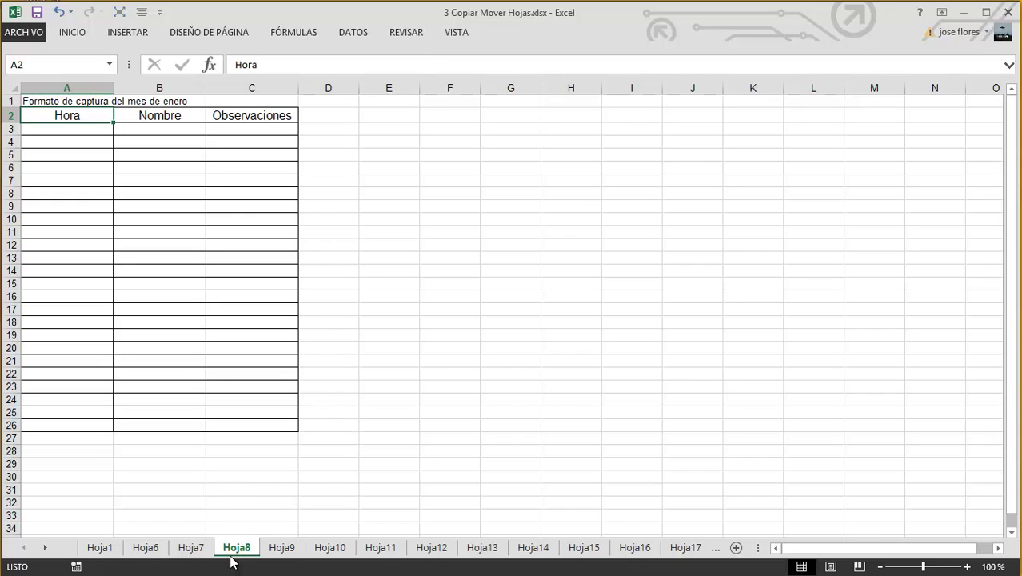
# Scroll the sheet tabs forward and open the blank Hoja17.
pyautogui.click(45, 548)
pyautogui.click(46, 549)
pyautogui.click(46, 549)
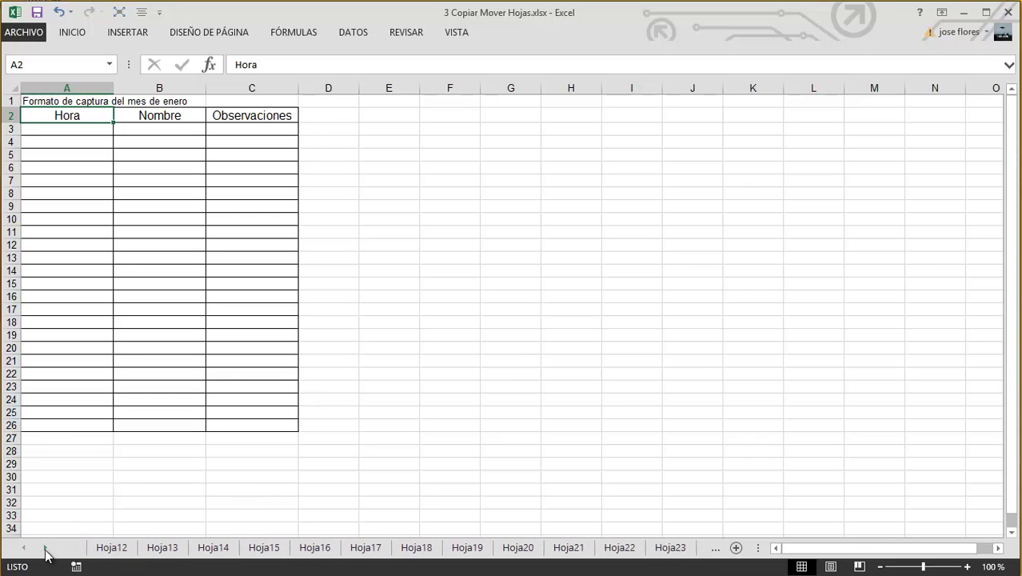
pyautogui.click(45, 548)
pyautogui.click(44, 548)
pyautogui.click(267, 549)
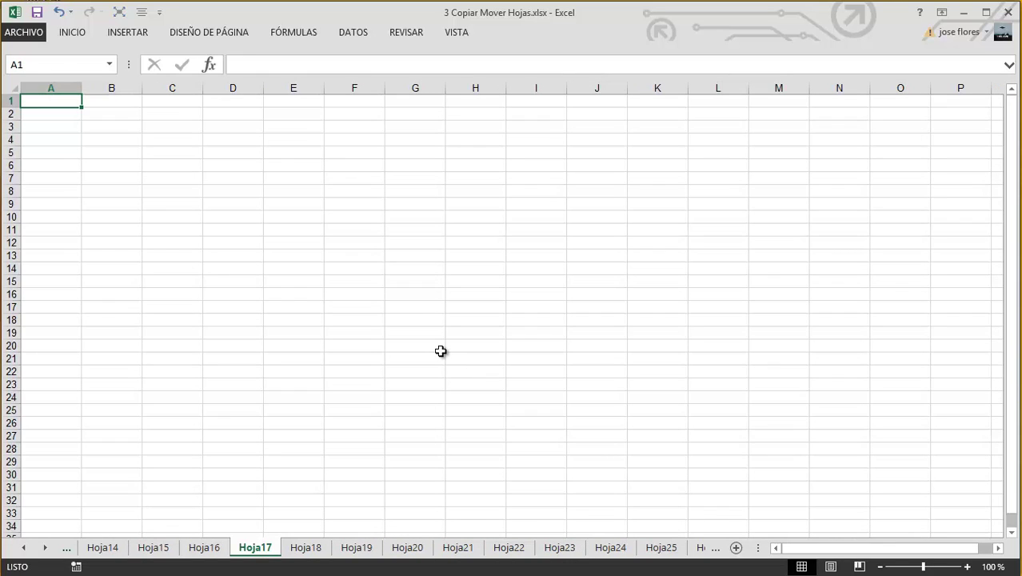
# Group Hoja19 and Hoja22 with Hoja17, checking each before returning to Hoja17.
pyautogui.keyDown('ctrl'); pyautogui.click(357, 549); pyautogui.keyUp('ctrl')
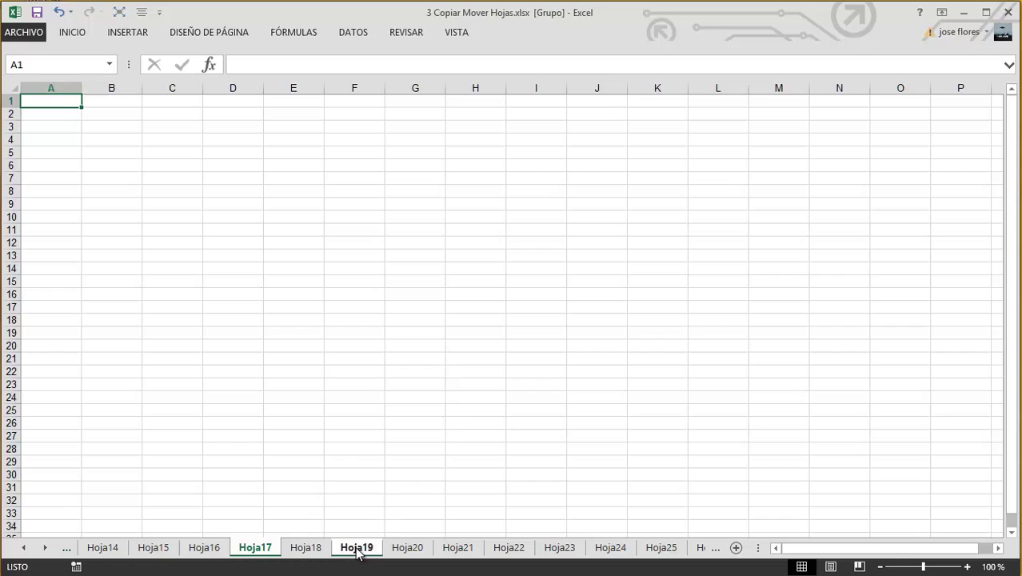
pyautogui.keyDown('ctrl'); pyautogui.click(516, 550); pyautogui.keyUp('ctrl')
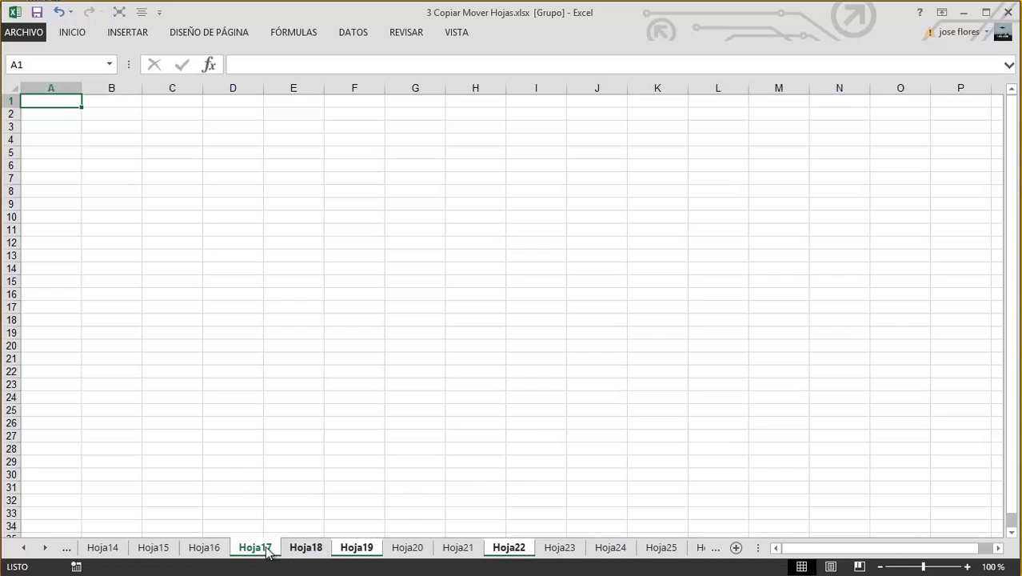
pyautogui.click(349, 550)
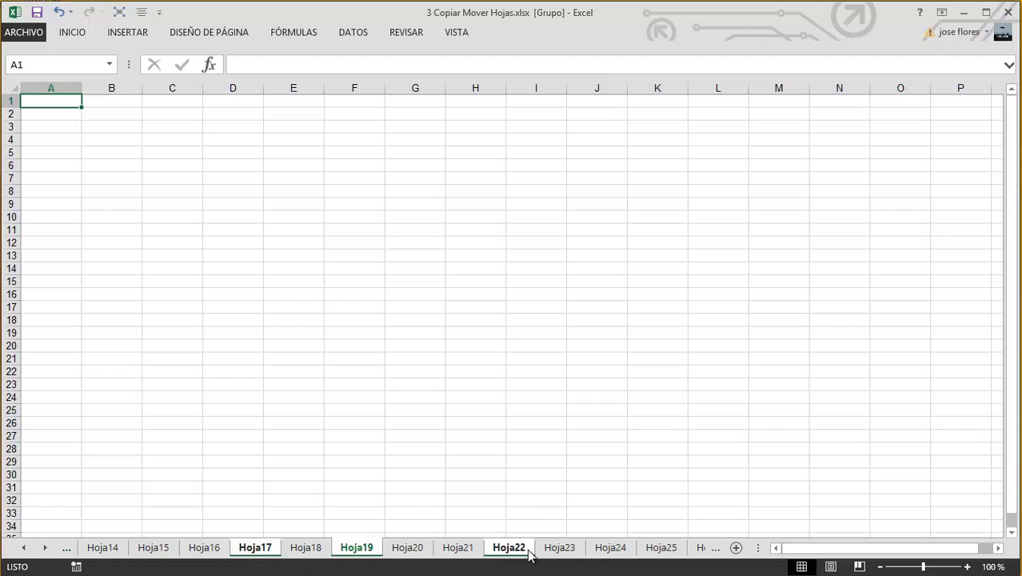
pyautogui.click(516, 549)
pyautogui.click(258, 550)
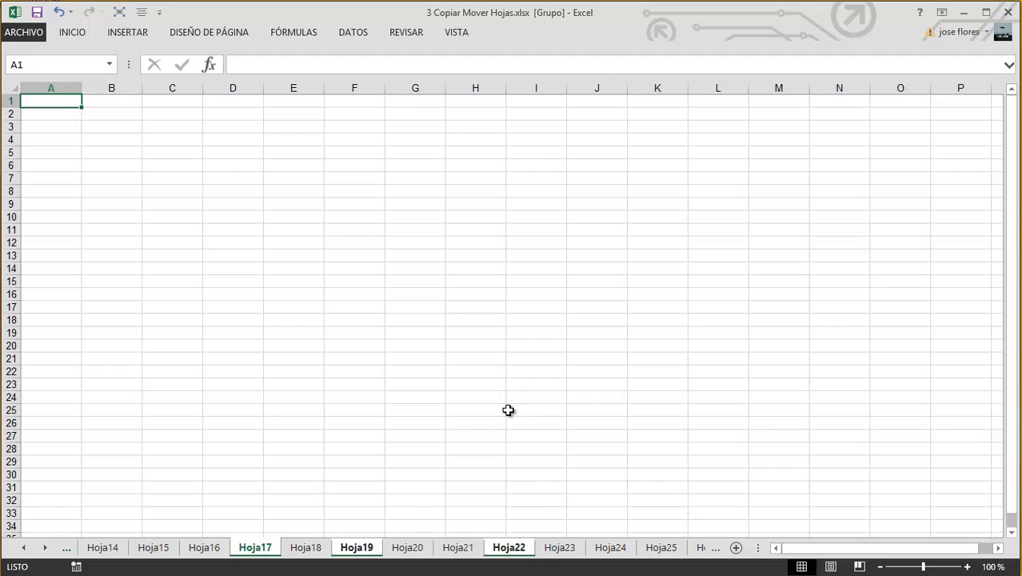
# Enter 'Prueba de trabajo en grupo' in A1 of the grouped sheets.
pyautogui.write('Prueba de trabajo e')
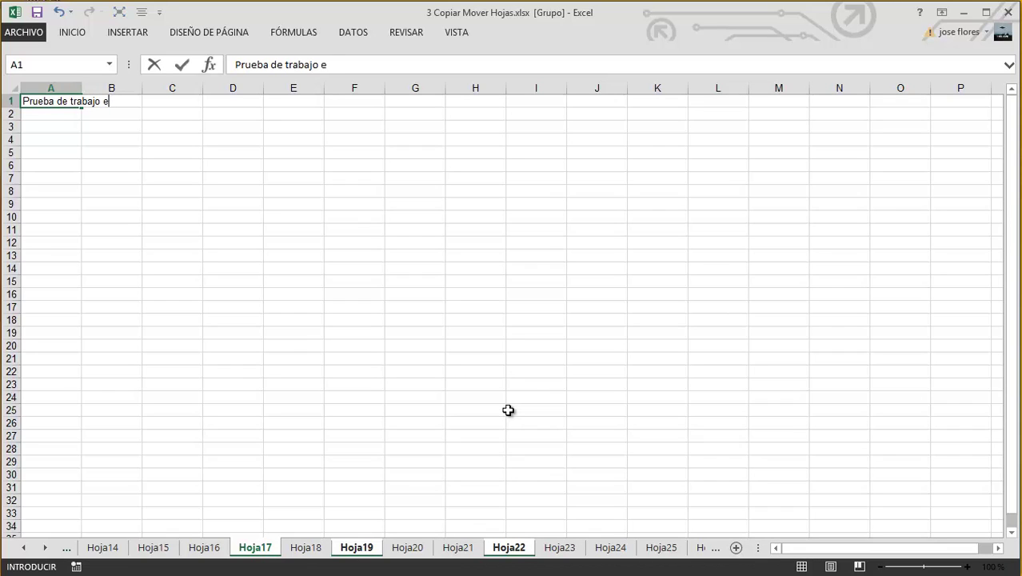
pyautogui.write('n grupo')
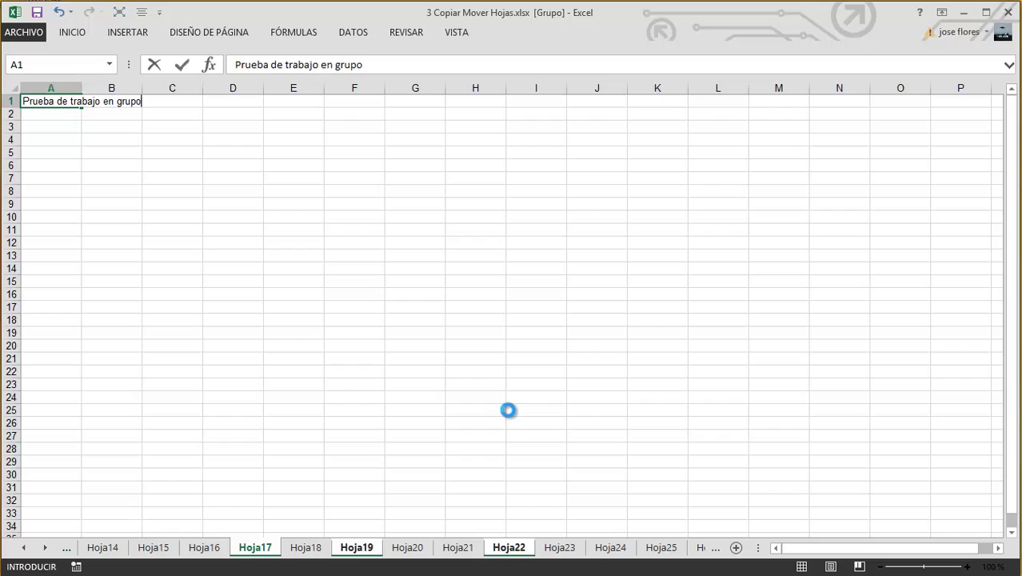
pyautogui.press('Return')
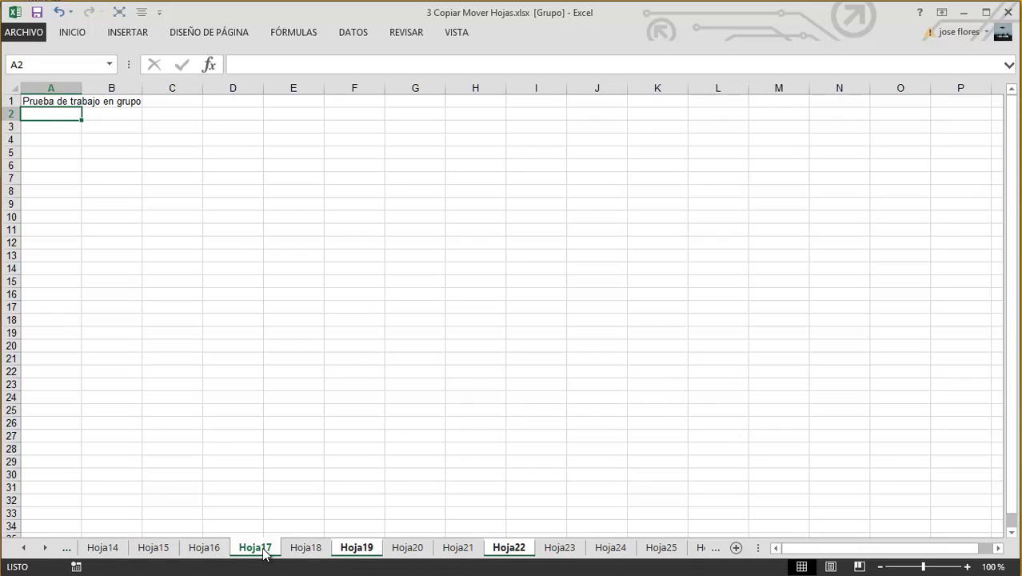
# Check the shared heading on Hoja19 and Hoja22, then ungroup by opening Hoja18.
pyautogui.click(358, 550)
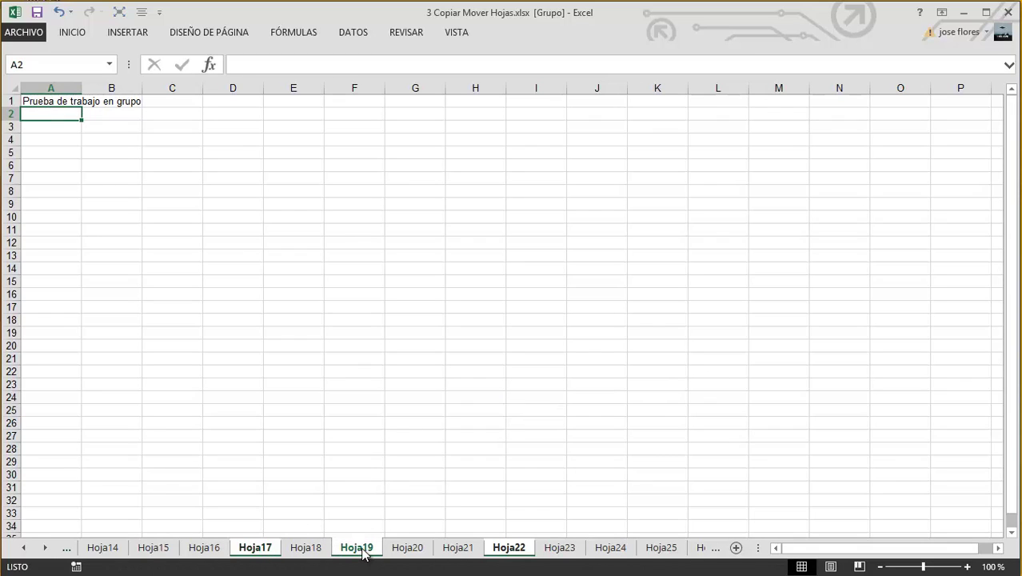
pyautogui.keyDown('ctrl'); pyautogui.click(454, 550); pyautogui.keyUp('ctrl')
pyautogui.click(508, 547)
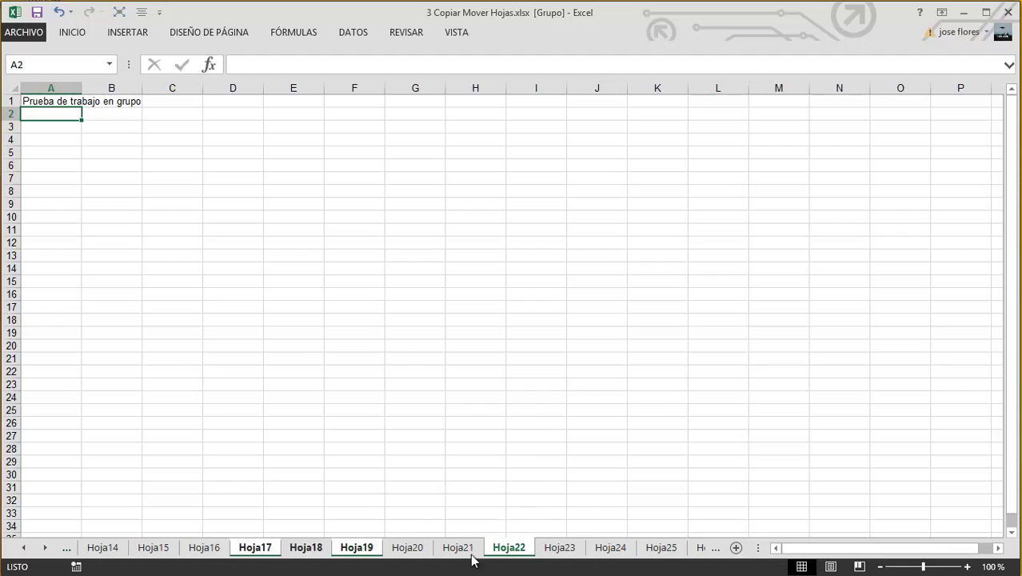
pyautogui.click(320, 550)
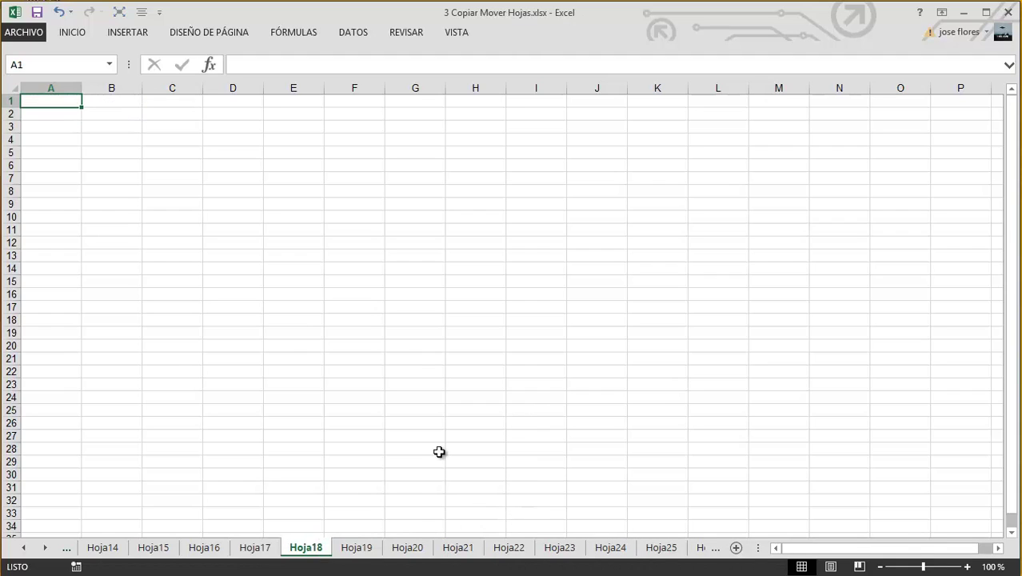
# Browse neighbouring sheets up to Hoja23, then jump to Hoja3 from the full sheet list.
pyautogui.hotkey('ctrl', 'pageup')
pyautogui.hotkey('ctrl', 'pagedown')
pyautogui.hotkey('ctrl', 'pagedown')
pyautogui.hotkey('ctrl', 'pagedown')
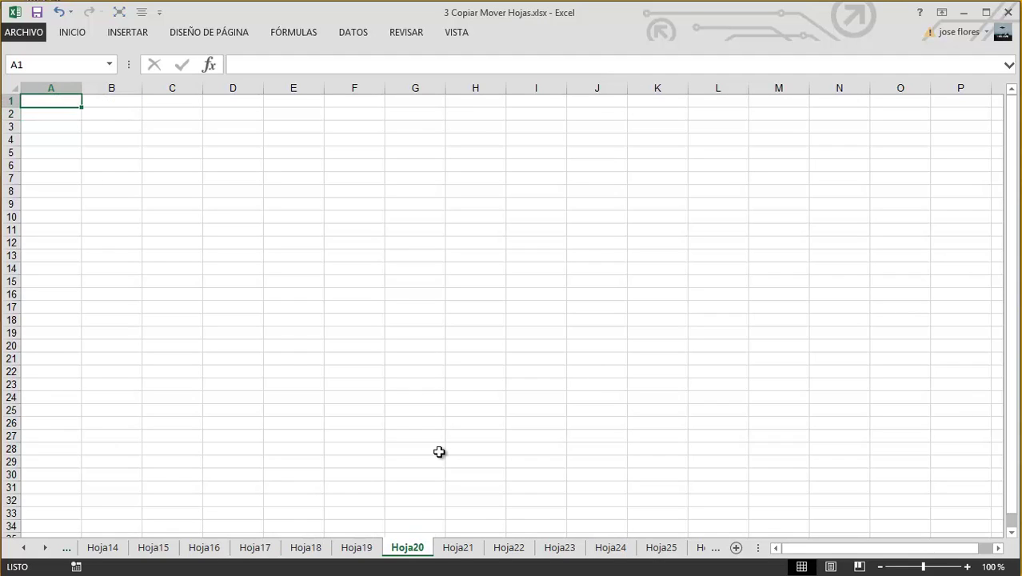
pyautogui.hotkey('ctrl', 'pagedown')
pyautogui.hotkey('ctrl', 'pagedown')
pyautogui.hotkey('ctrl', 'pagedown')
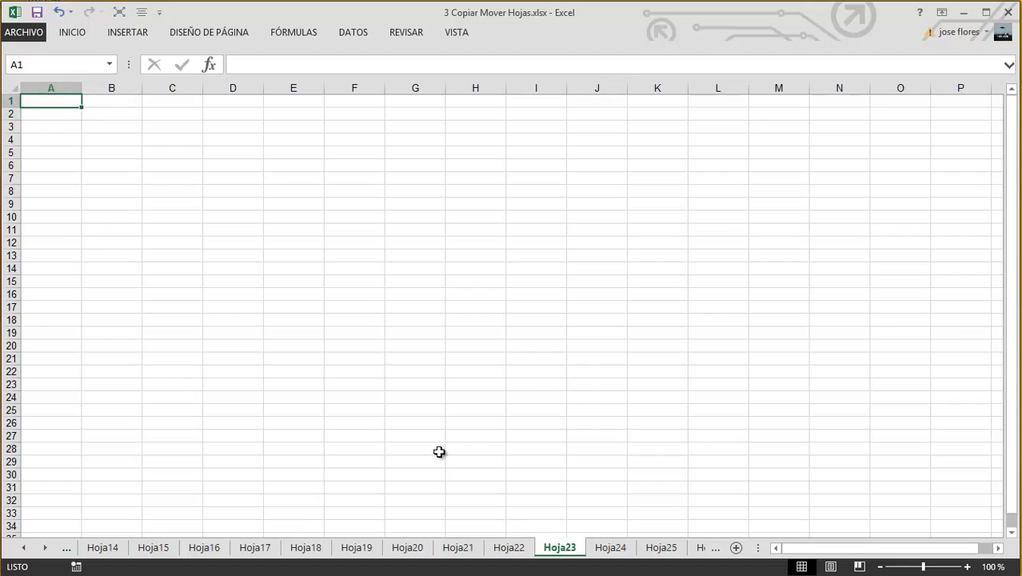
pyautogui.hotkey('ctrl', 'pagedown')
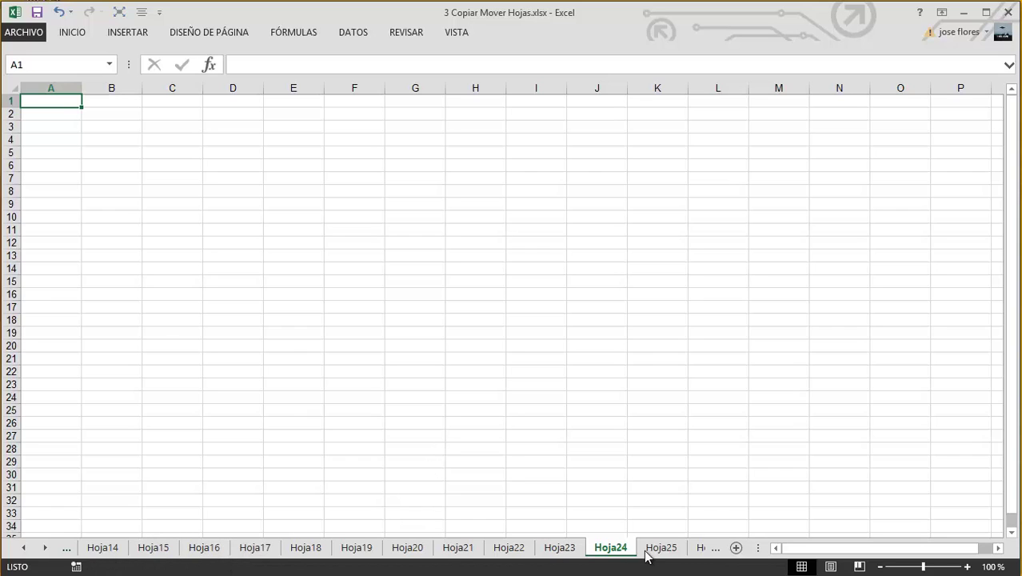
pyautogui.rightClick(46, 548)
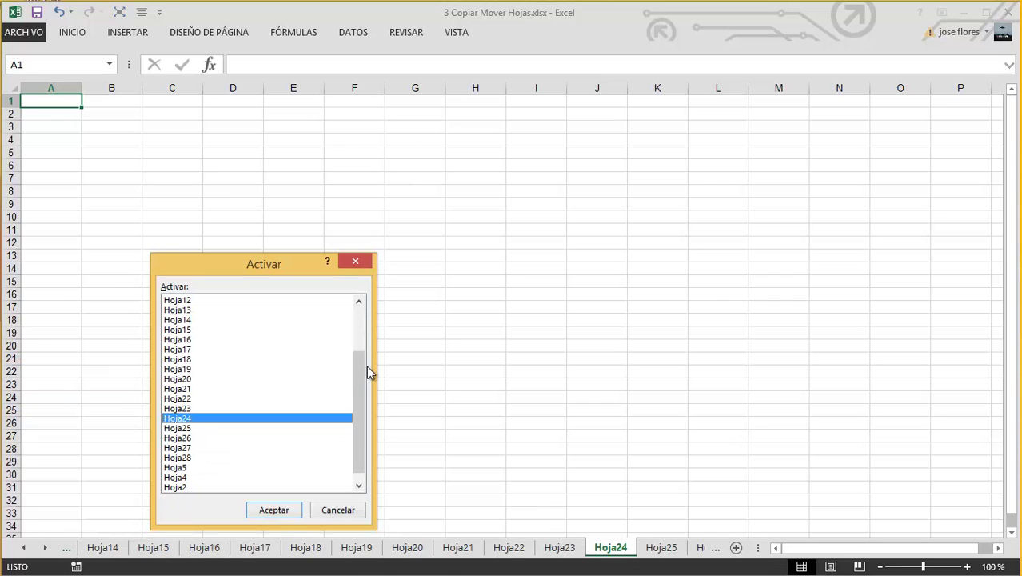
pyautogui.moveTo(367, 366); pyautogui.dragTo(366, 369)
pyautogui.click(178, 487)
pyautogui.click(273, 509)
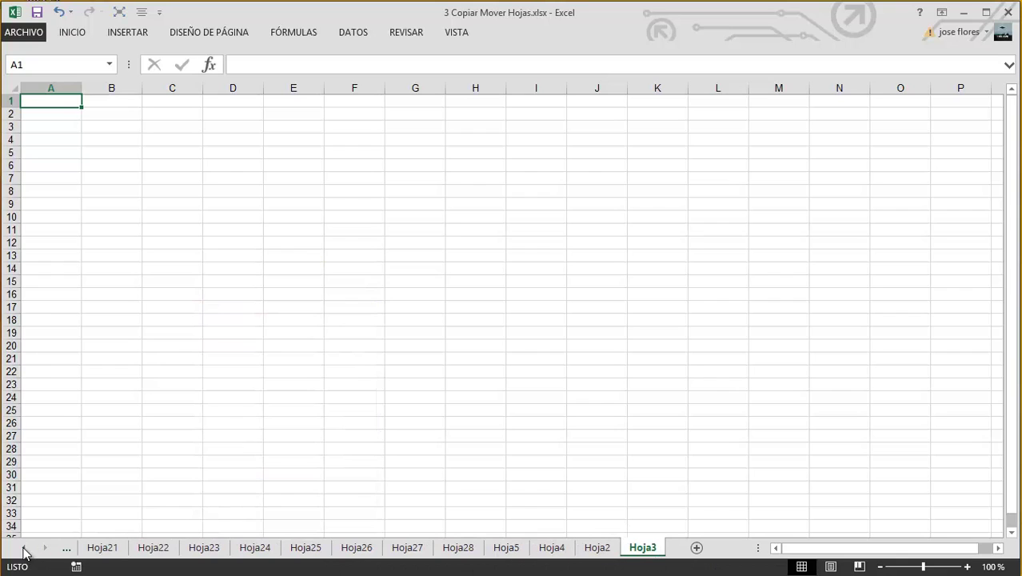
# Group the sheets from Hoja21 through Hoja3 and delete them.
pyautogui.keyDown('shift'); pyautogui.click(112, 548); pyautogui.keyUp('shift')
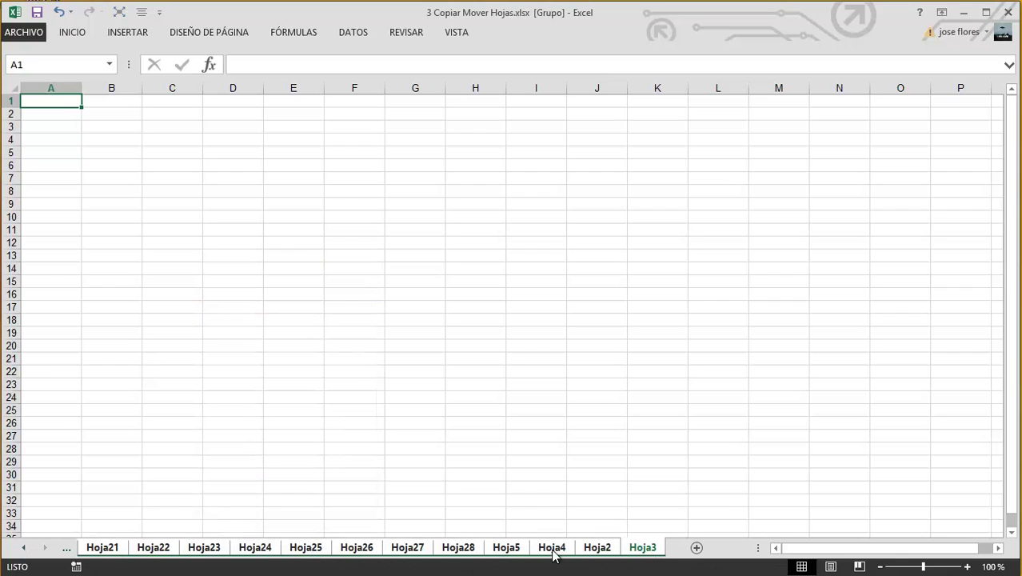
pyautogui.rightClick(642, 549)
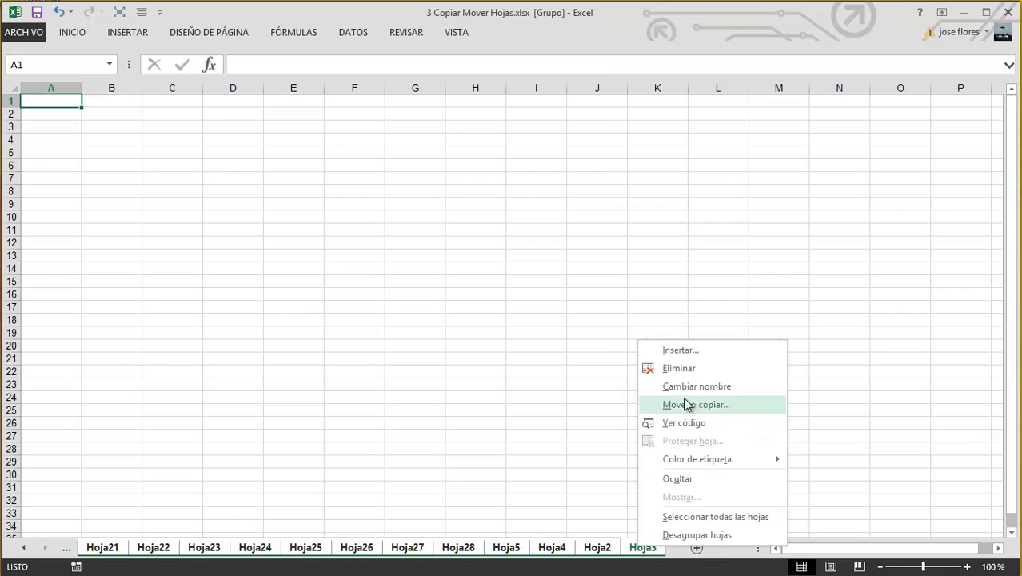
pyautogui.click(684, 368)
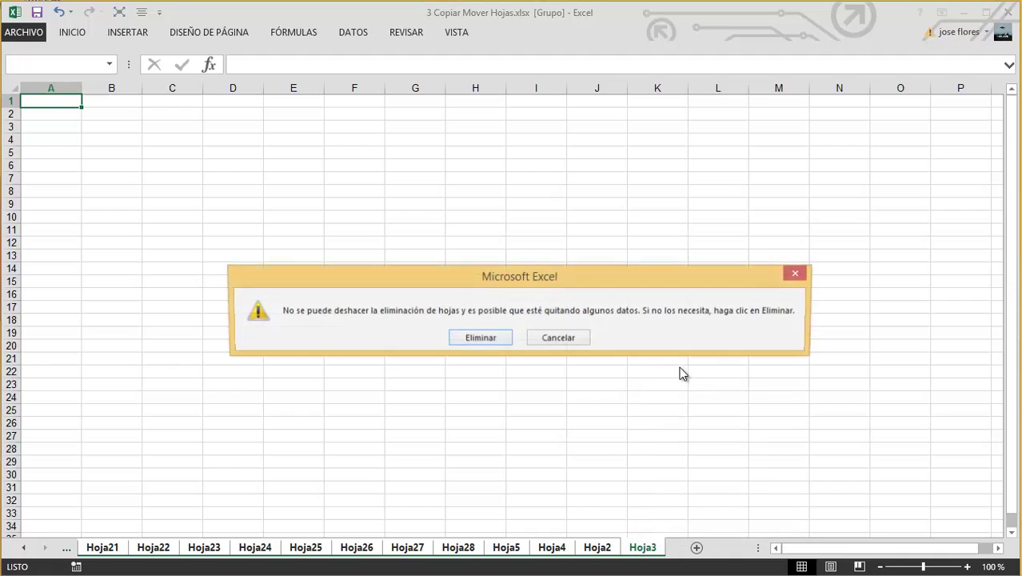
pyautogui.click(480, 338)
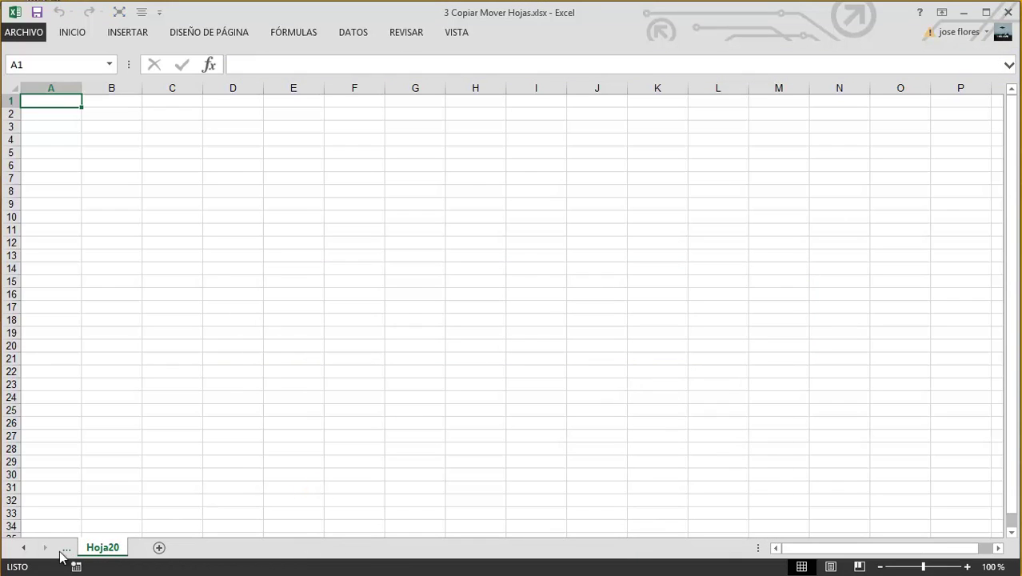
# Group and delete the sheets from Hoja7 onward, leaving Hoja1 and Hoja6, and view Hoja1.
pyautogui.click(23, 548)
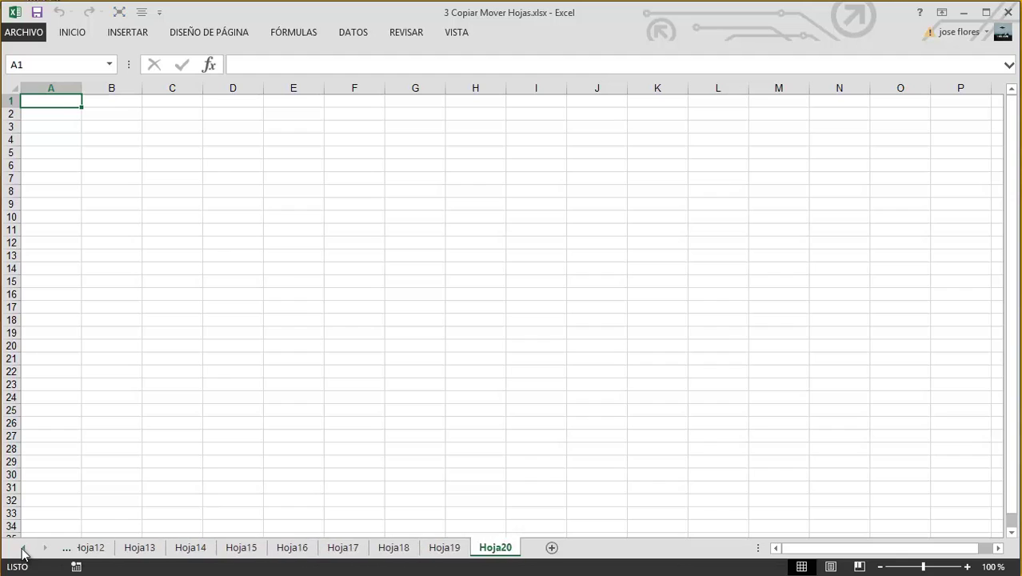
pyautogui.click(22, 548)
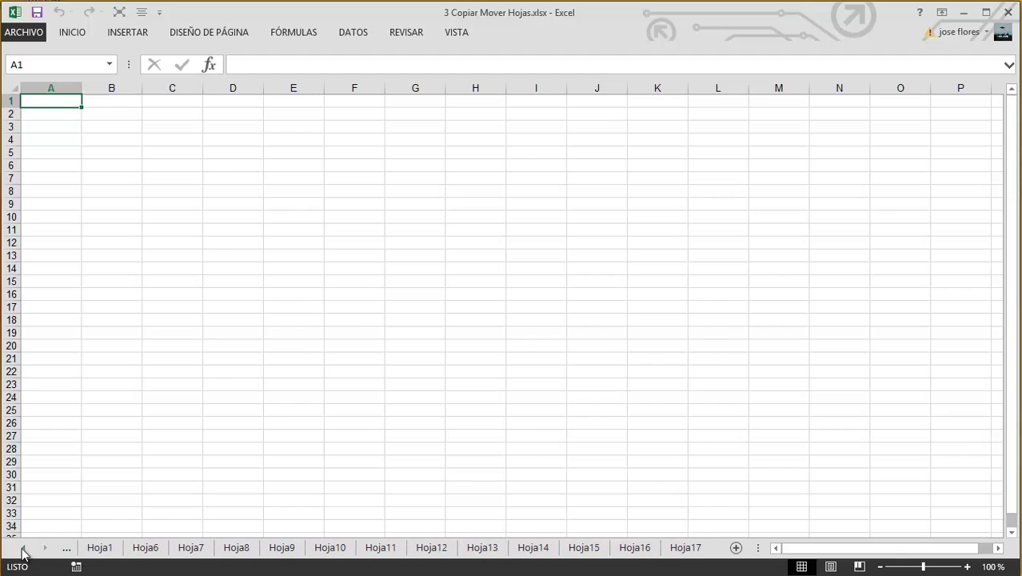
pyautogui.keyDown('shift'); pyautogui.click(192, 548); pyautogui.keyUp('shift')
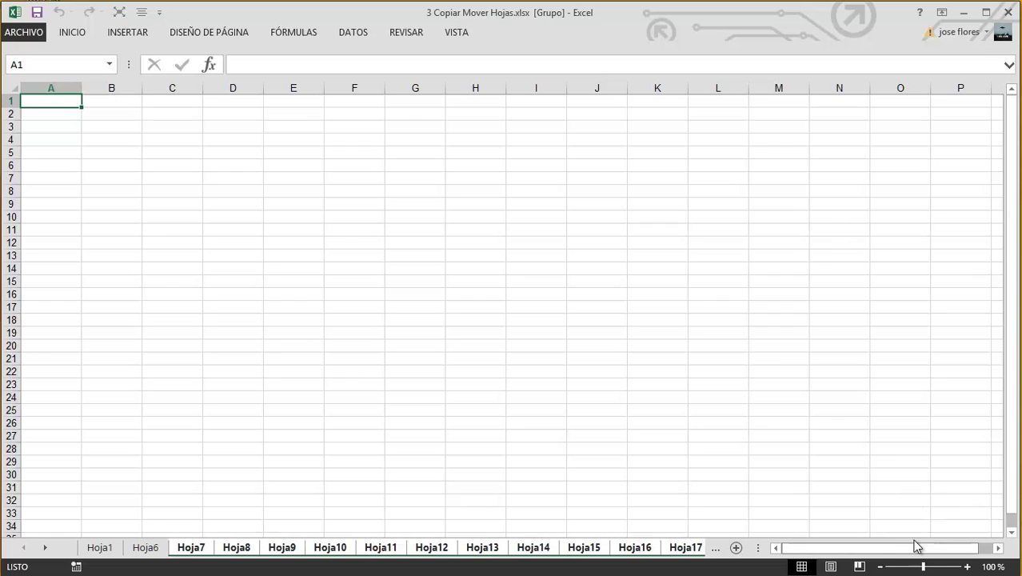
pyautogui.rightClick(243, 549)
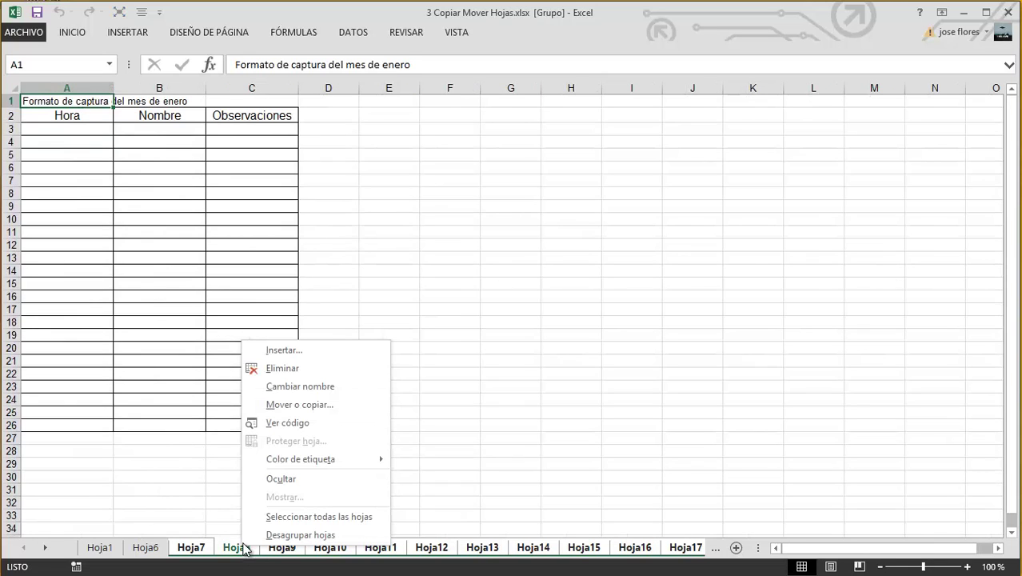
pyautogui.click(340, 369)
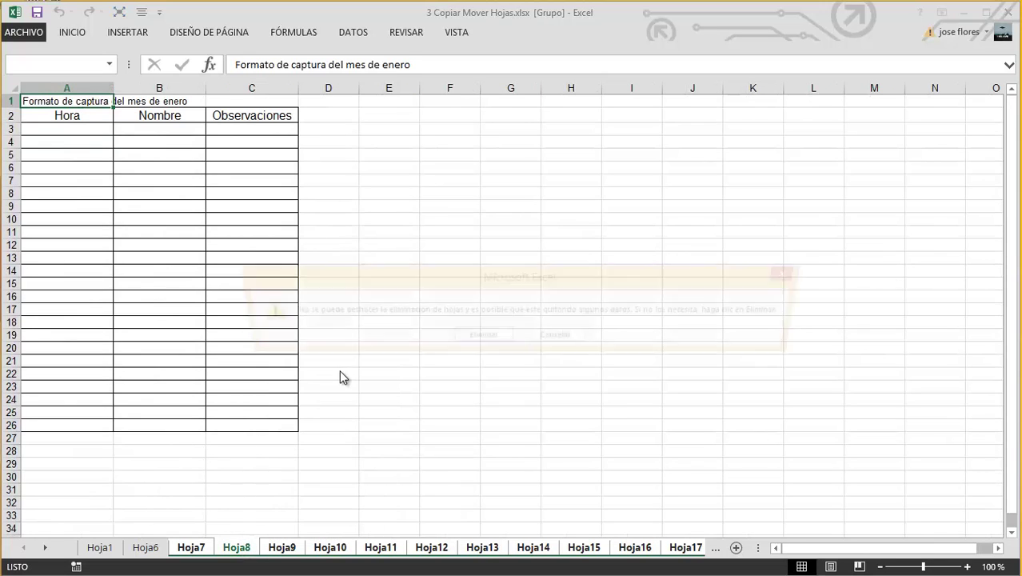
pyautogui.click(468, 337)
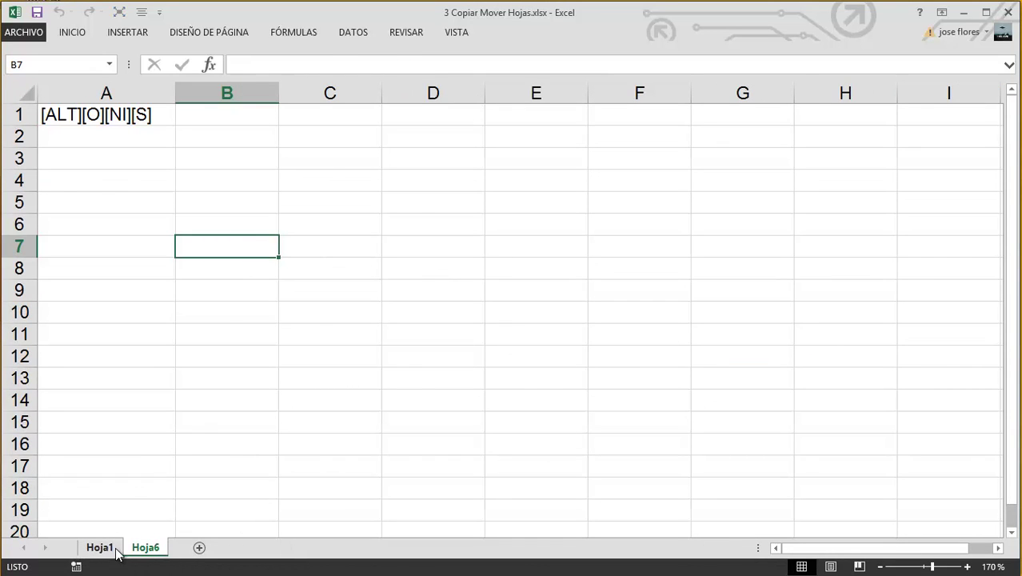
pyautogui.click(110, 548)
# Ctrl-drag the Hoja1 tab after Hoja6 to create Hoja1 (2) with both retardos tables.
pyautogui.click(126, 548)
pyautogui.click(112, 549)
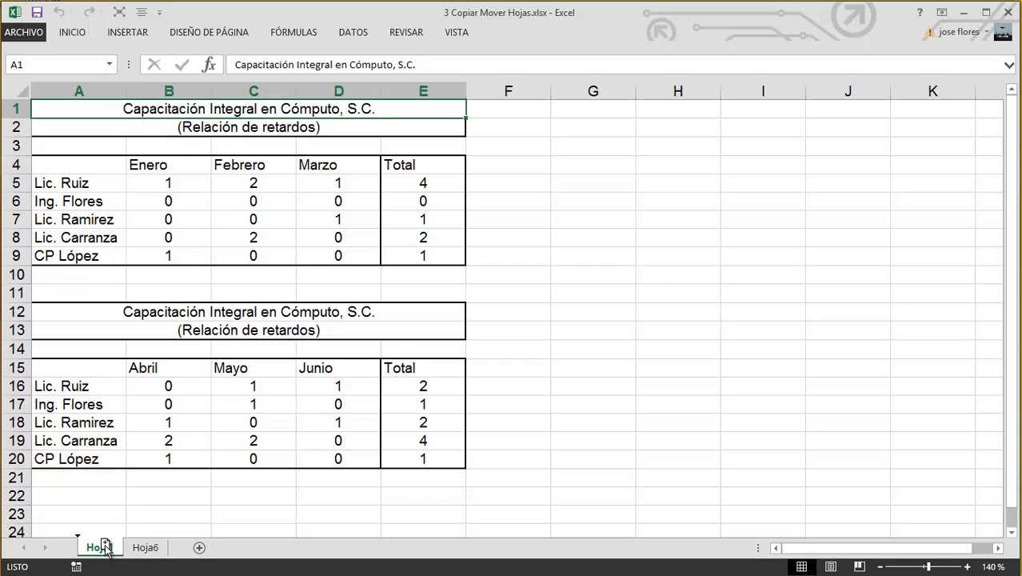
pyautogui.moveTo(107, 547); pyautogui.dragTo(113, 531)
pyautogui.moveTo(113, 531)
pyautogui.mouseDown()
pyautogui.moveTo(84, 531)
pyautogui.moveTo(181, 550)
pyautogui.mouseUp()
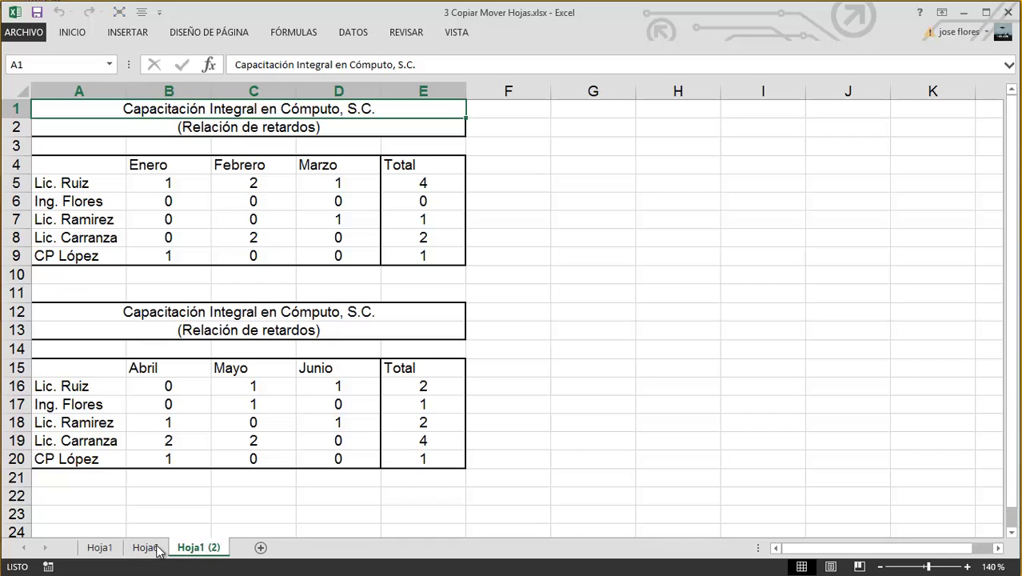
# Rename the Hoja1 (2) tab to 'Nuevo nombre', then go back to Hoja6.
pyautogui.click(100, 550)
pyautogui.keyDown('ctrl'); pyautogui.click(146, 551); pyautogui.keyUp('ctrl')
pyautogui.click(209, 549)
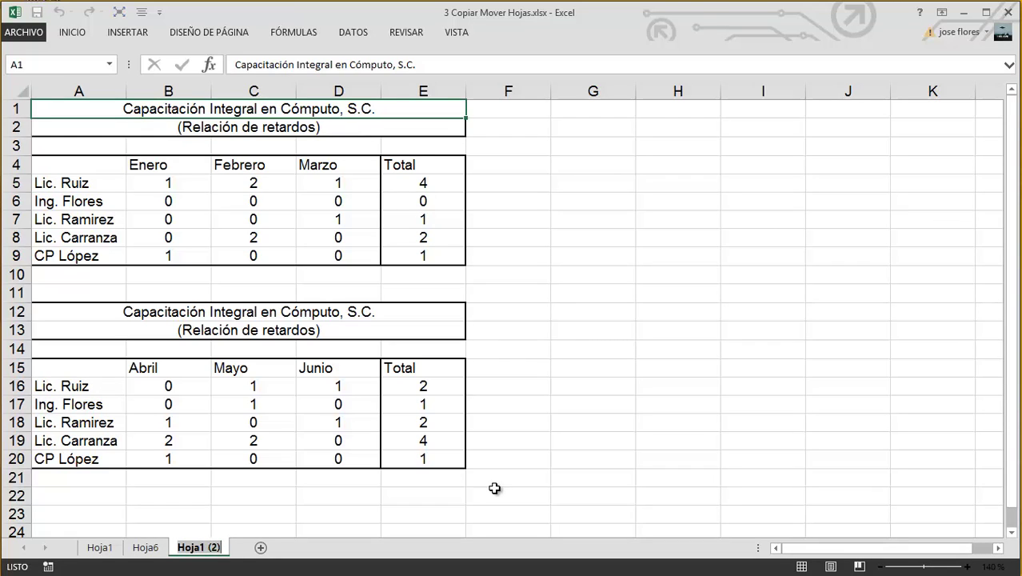
pyautogui.write('Nuevo nombr')
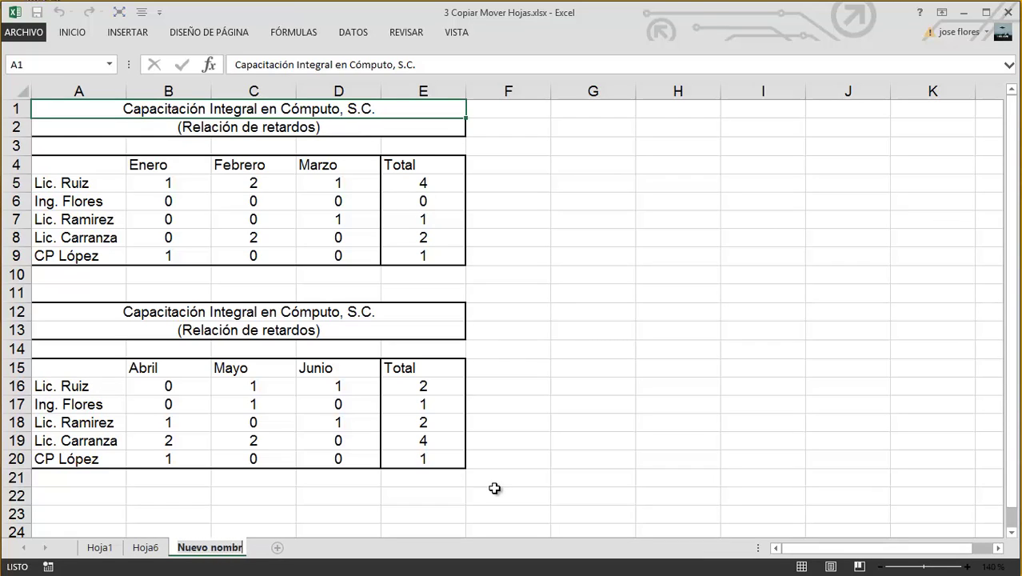
pyautogui.write('e')
pyautogui.press('Return')
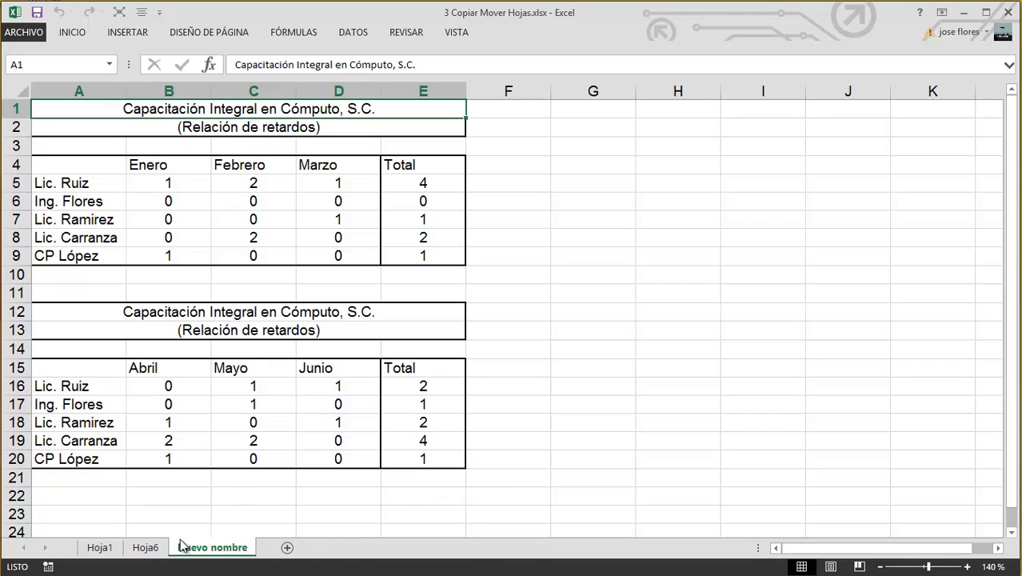
pyautogui.click(146, 549)
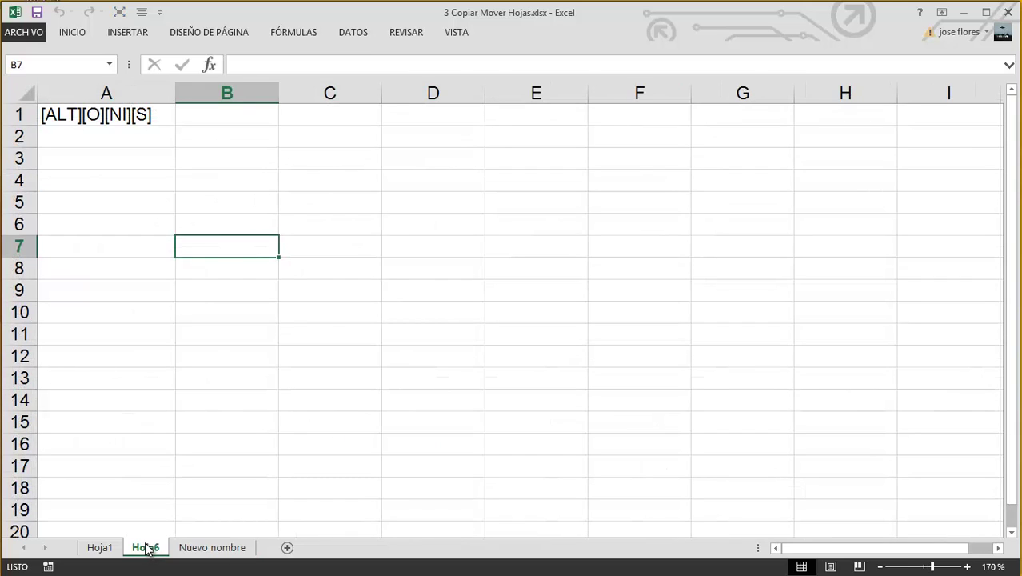
# Ctrl-drag Hoja6 past Nuevo nombre to create Hoja6 (2), then view the new copy.
pyautogui.moveTo(145, 542); pyautogui.dragTo(269, 552)
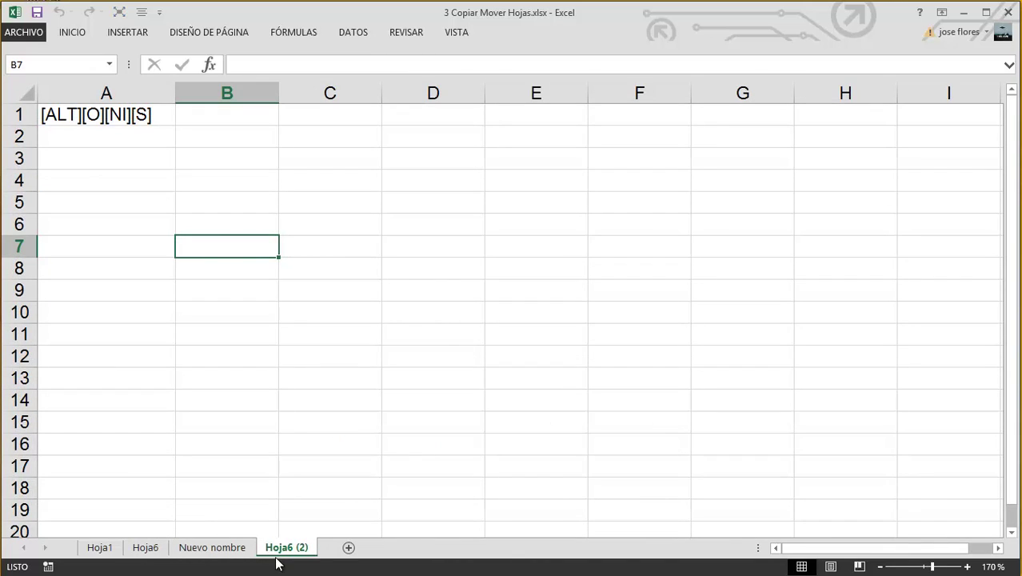
pyautogui.click(135, 551)
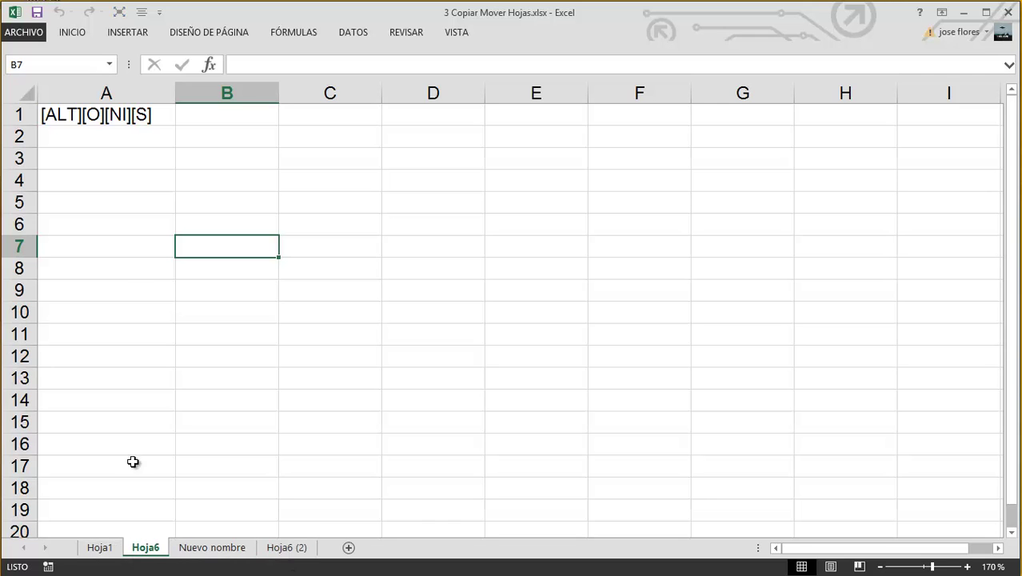
pyautogui.click(97, 548)
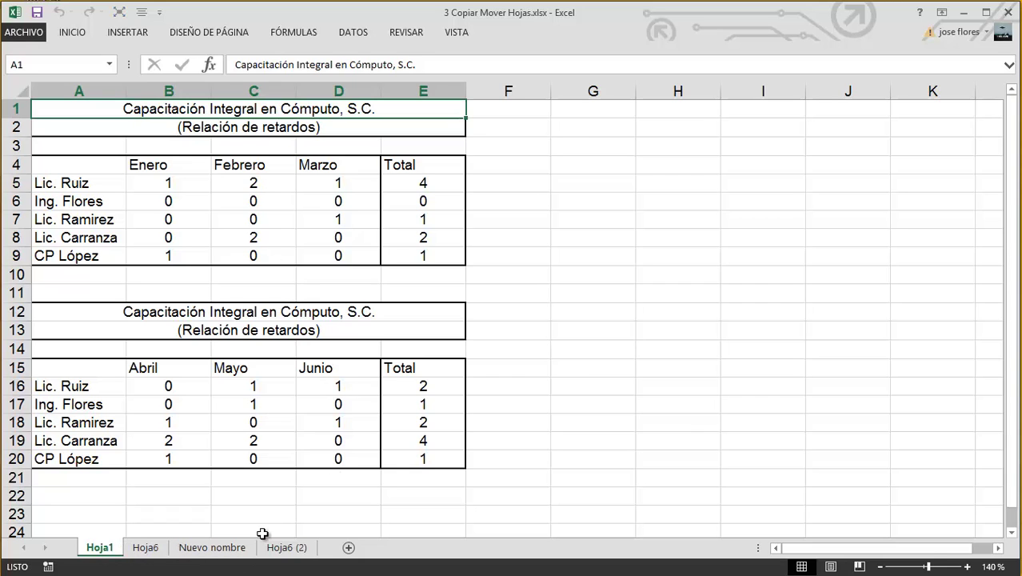
pyautogui.click(294, 549)
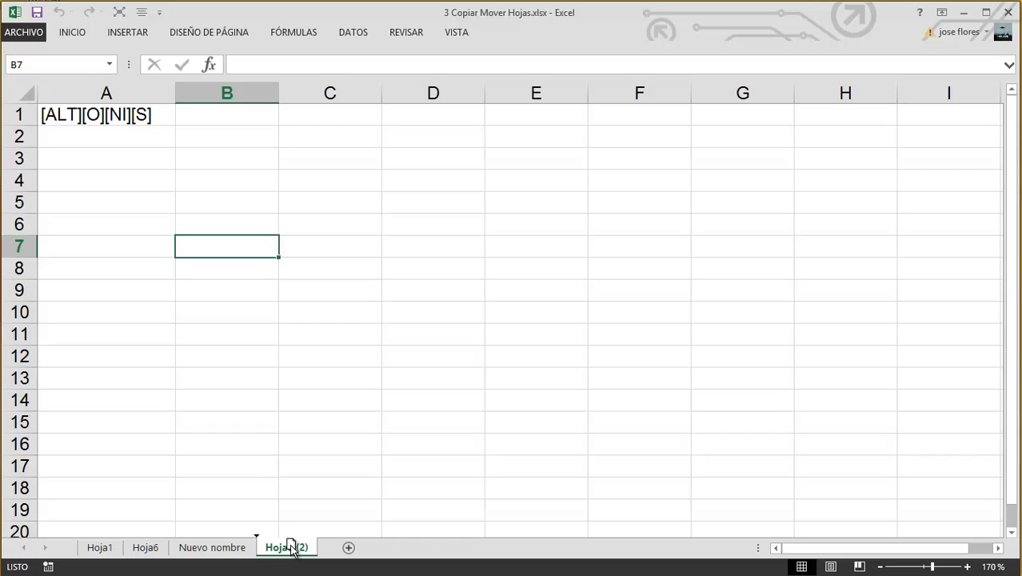
# Drag Hoja6 (2) before Nuevo nombre, then move Nuevo nombre right after Hoja1.
pyautogui.moveTo(293, 547)
pyautogui.mouseDown()
pyautogui.moveTo(169, 534)
pyautogui.moveTo(177, 552)
pyautogui.mouseUp()
pyautogui.moveTo(177, 551); pyautogui.dragTo(174, 547)
pyautogui.click(270, 549)
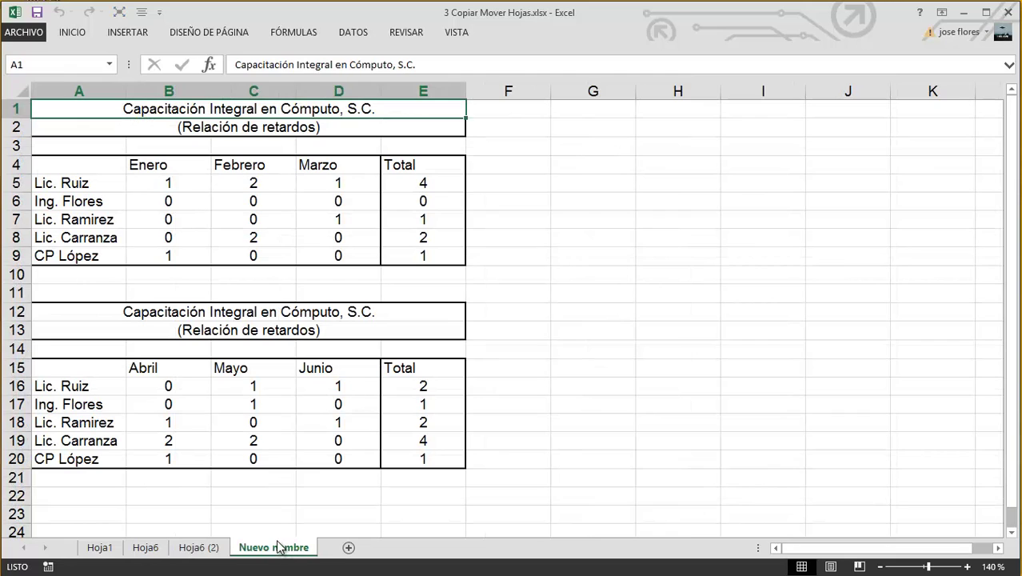
pyautogui.moveTo(279, 547); pyautogui.dragTo(137, 547)
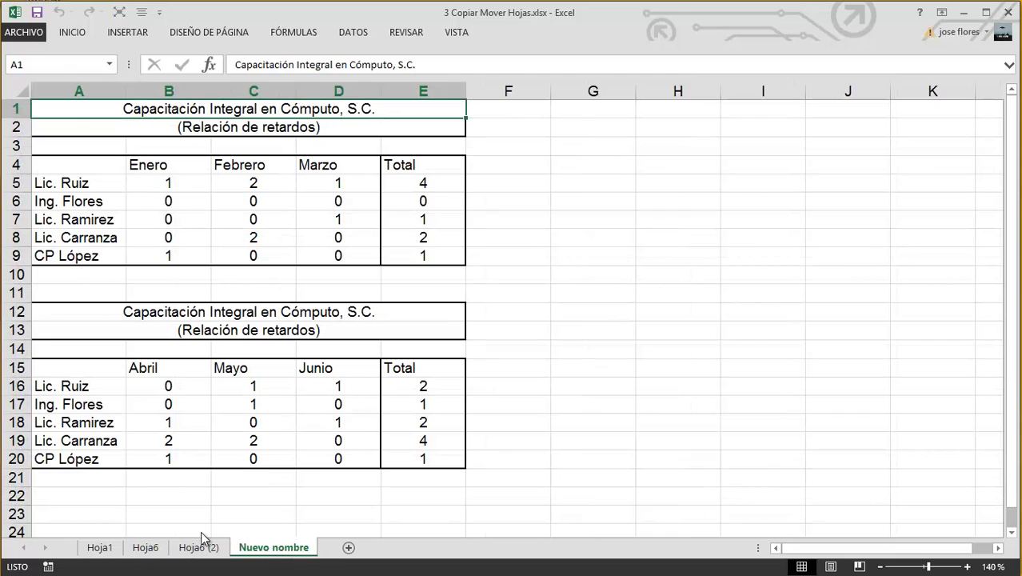
# Verify the new order by viewing Hoja1, Nuevo nombre and Hoja6, ending on Hoja1.
pyautogui.click(102, 549)
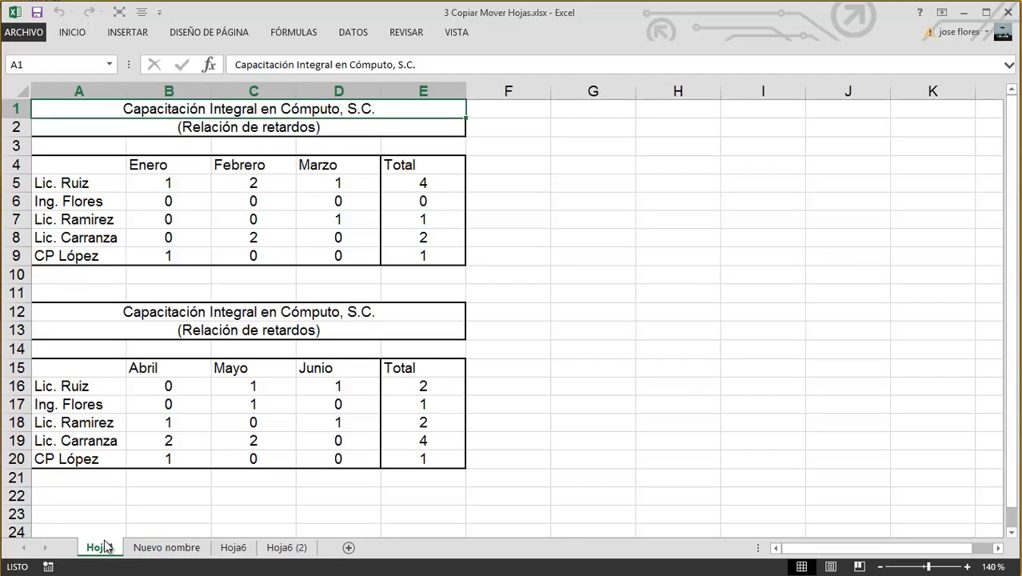
pyautogui.click(164, 549)
pyautogui.click(240, 549)
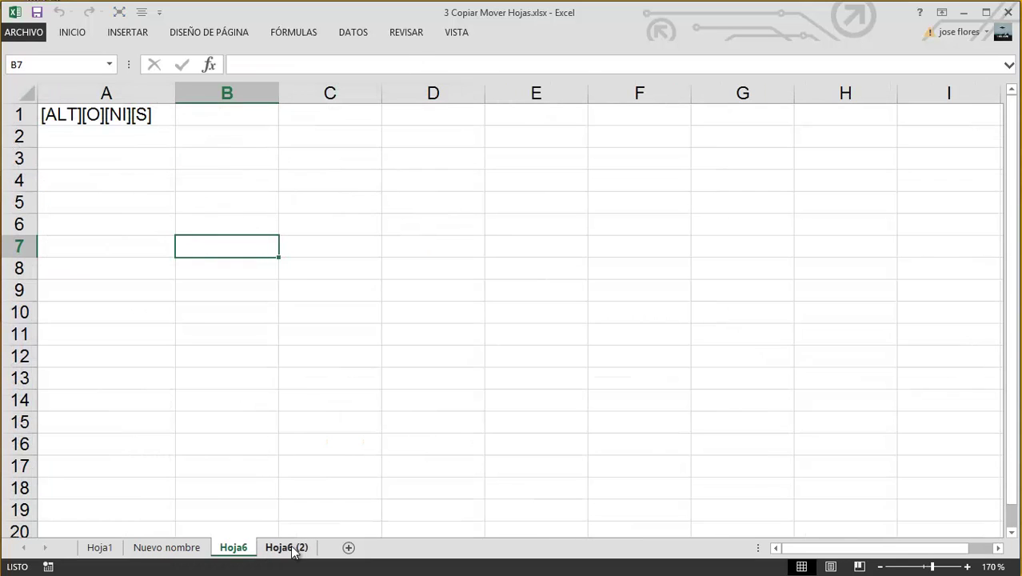
pyautogui.click(164, 548)
pyautogui.click(101, 547)
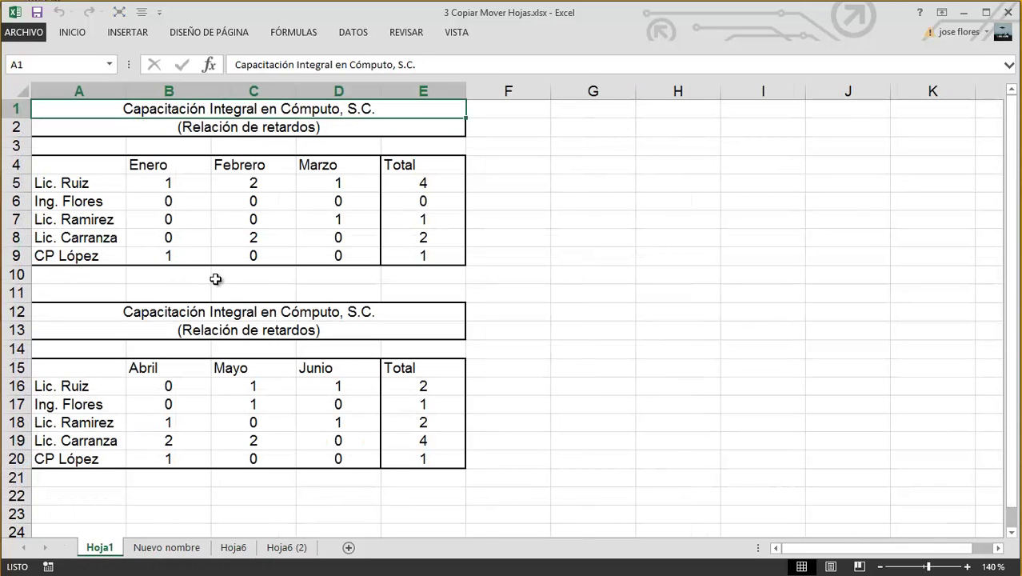